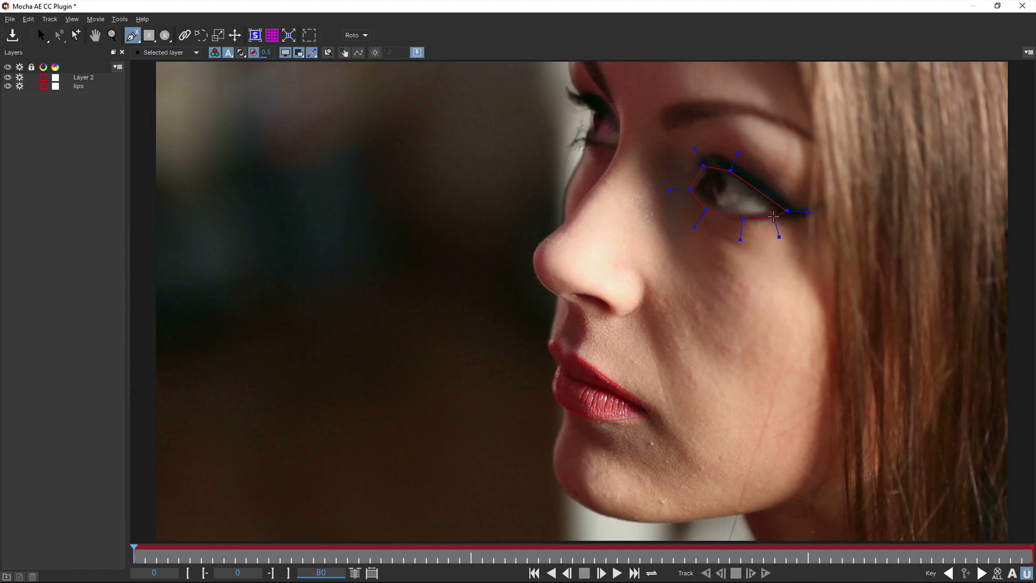
Step: Close the X-spline around the eye to create Layer 2, then glance at the workspace layouts
right_click(810, 215)
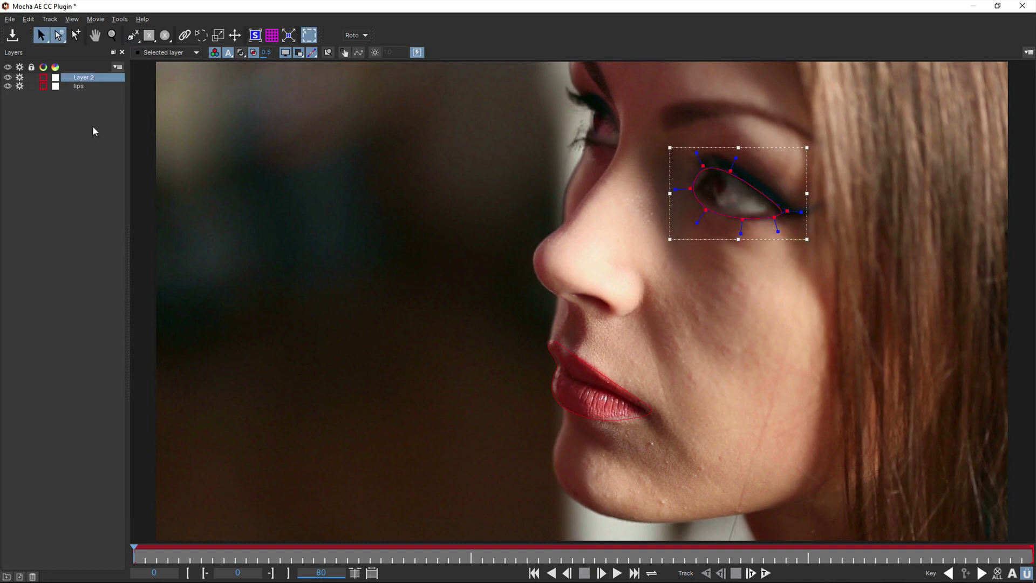
left_click(20, 87)
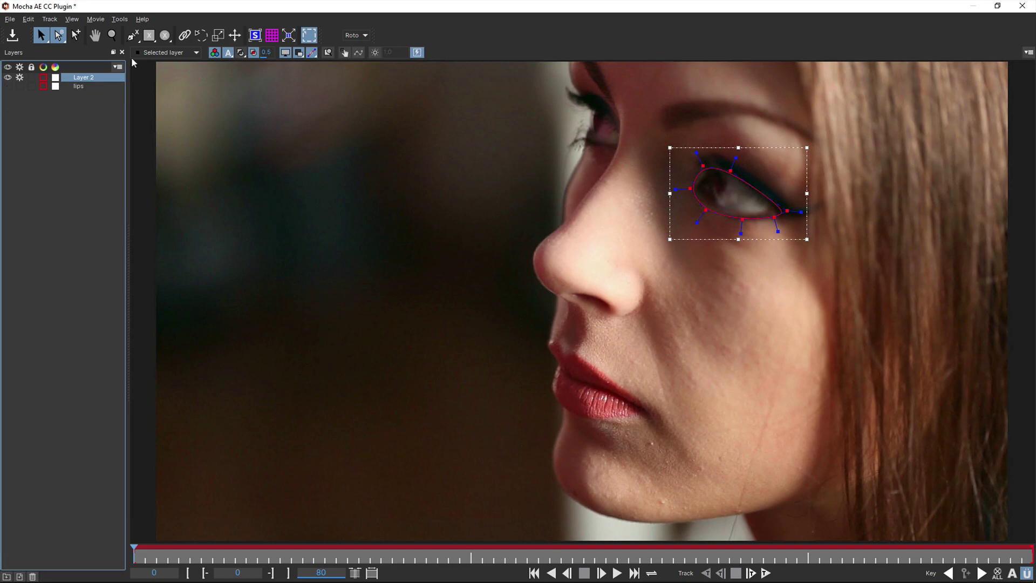
left_click(366, 37)
left_click(356, 51)
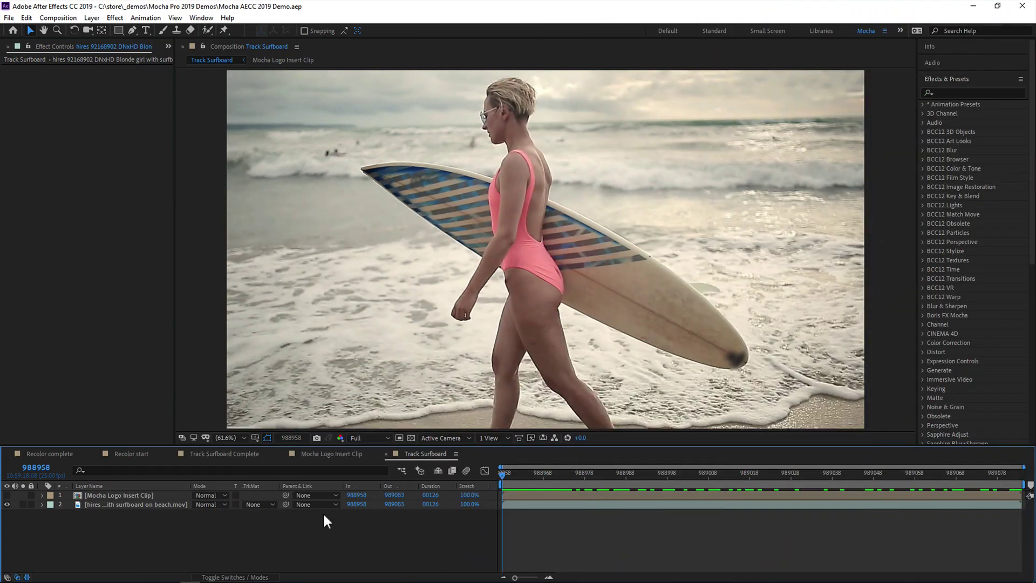
Step: Preview the Track Surfboard shot, select the surfboard footage layer, then stop and rewind to the start
key("space")
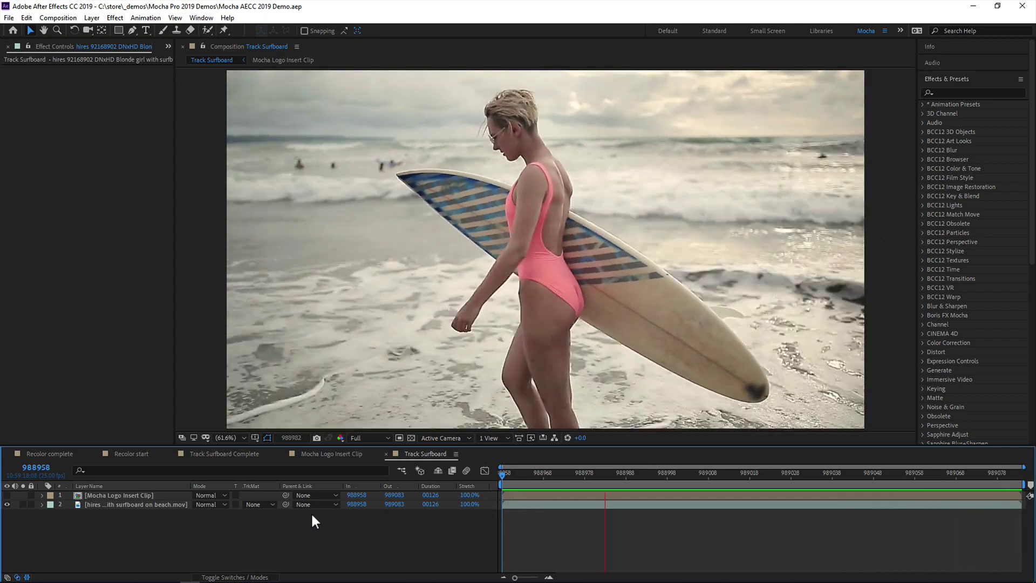
left_click(160, 504)
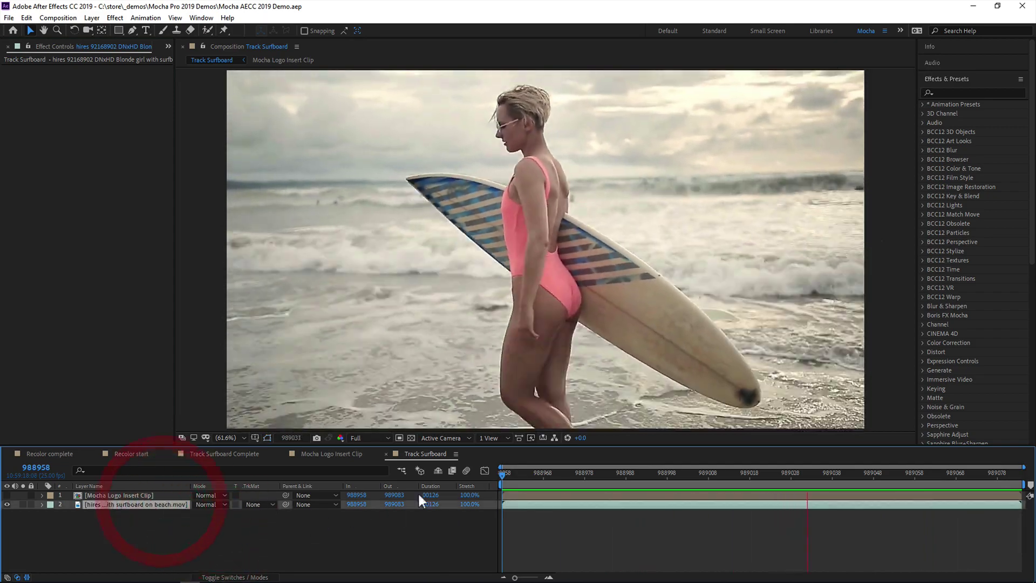
left_click(647, 483)
left_click(377, 478)
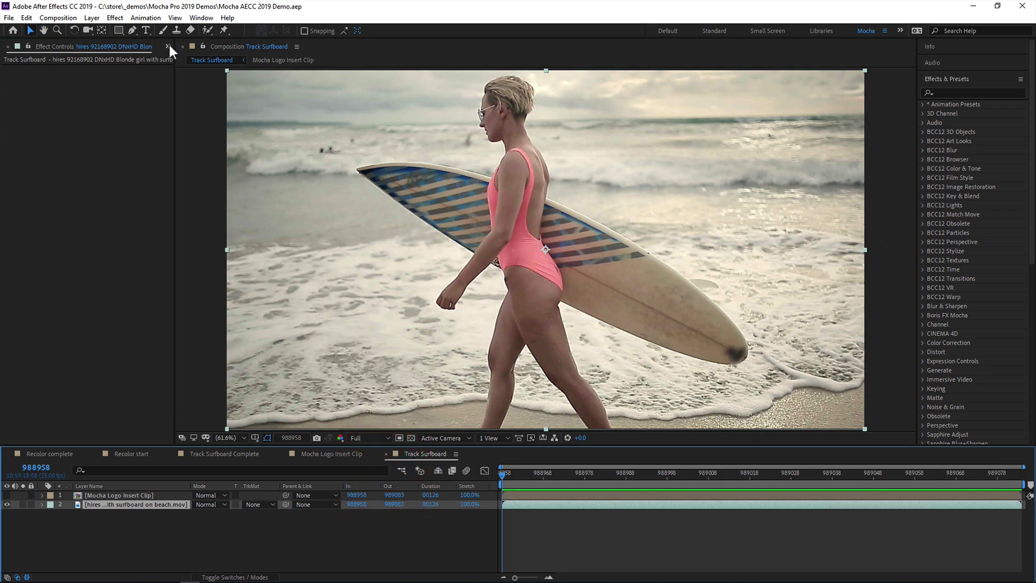
left_click(146, 18)
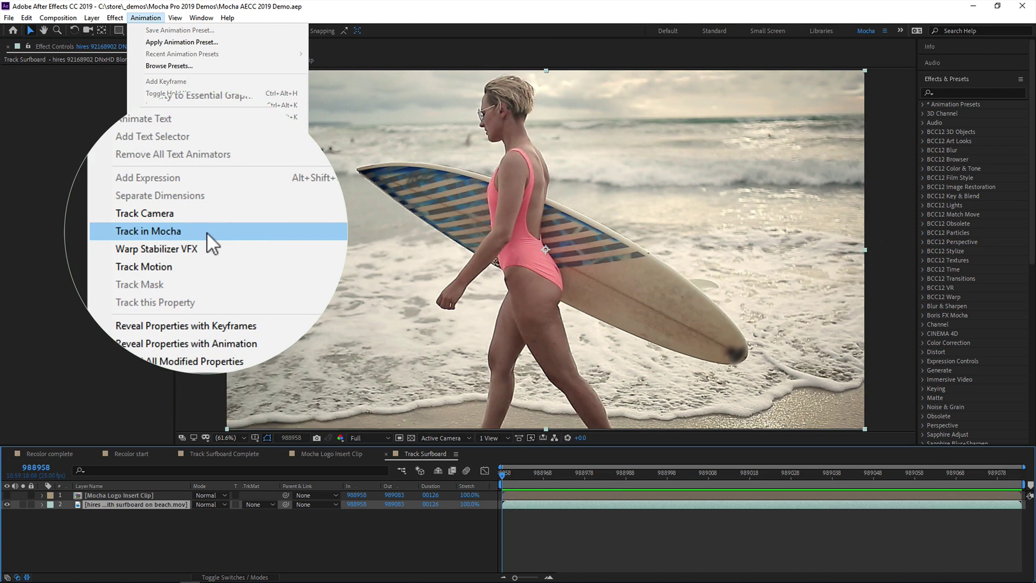
Step: Add Track in Mocha to the surfboard layer, expand Matte and Tracking Data, and browse the Boris FX Mocha effects
left_click(206, 232)
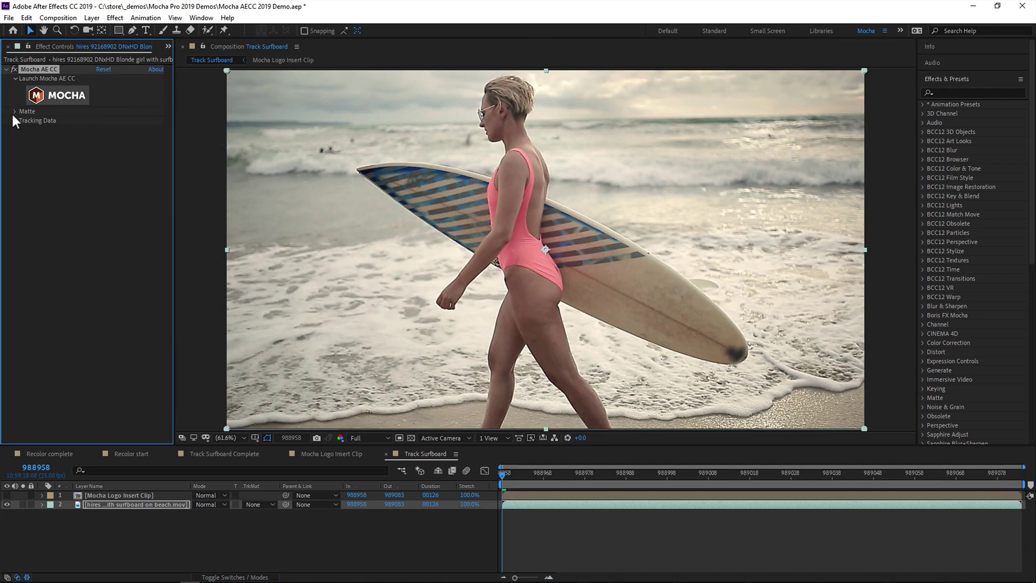
left_click(14, 111)
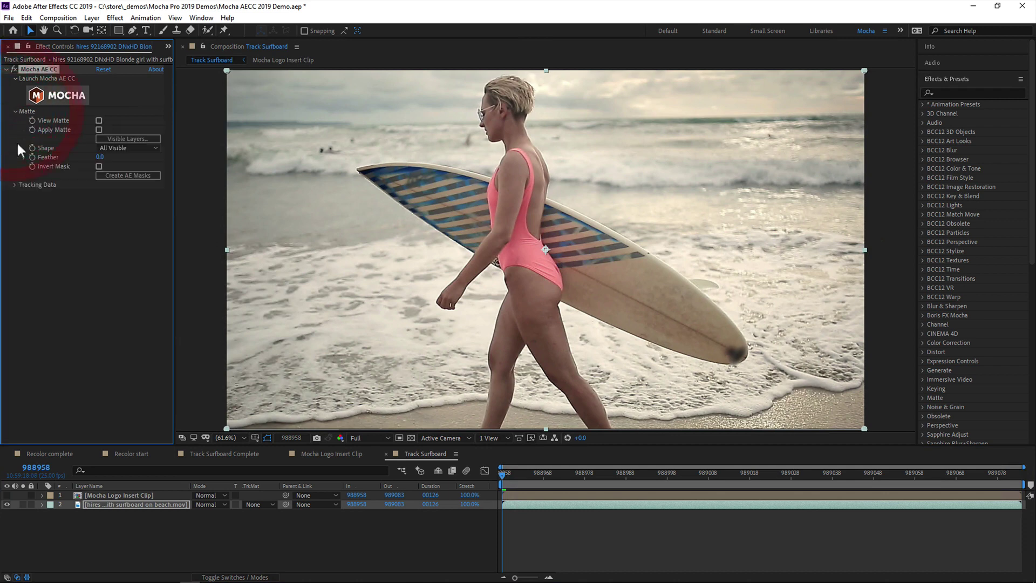
left_click(14, 185)
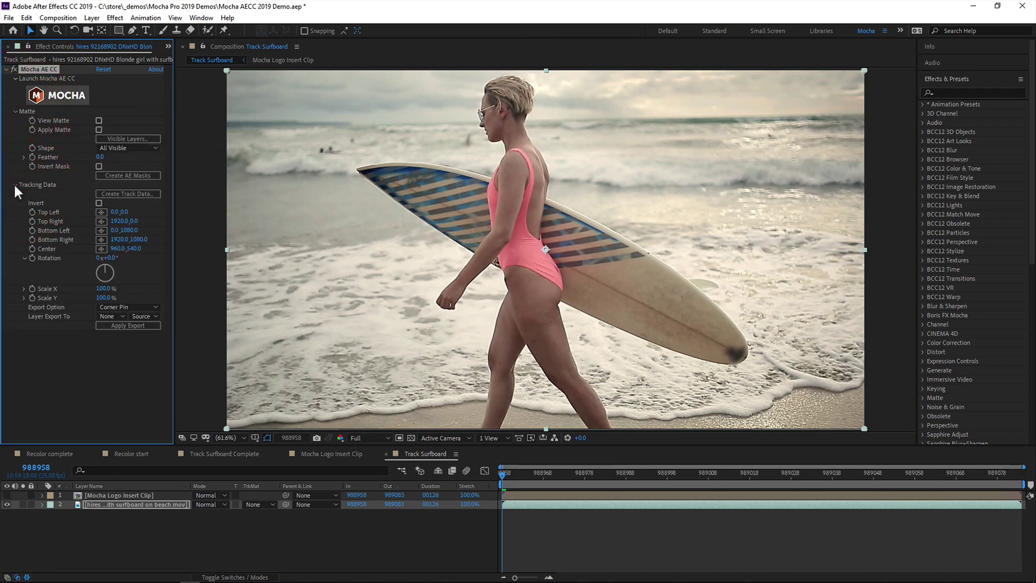
left_click(115, 18)
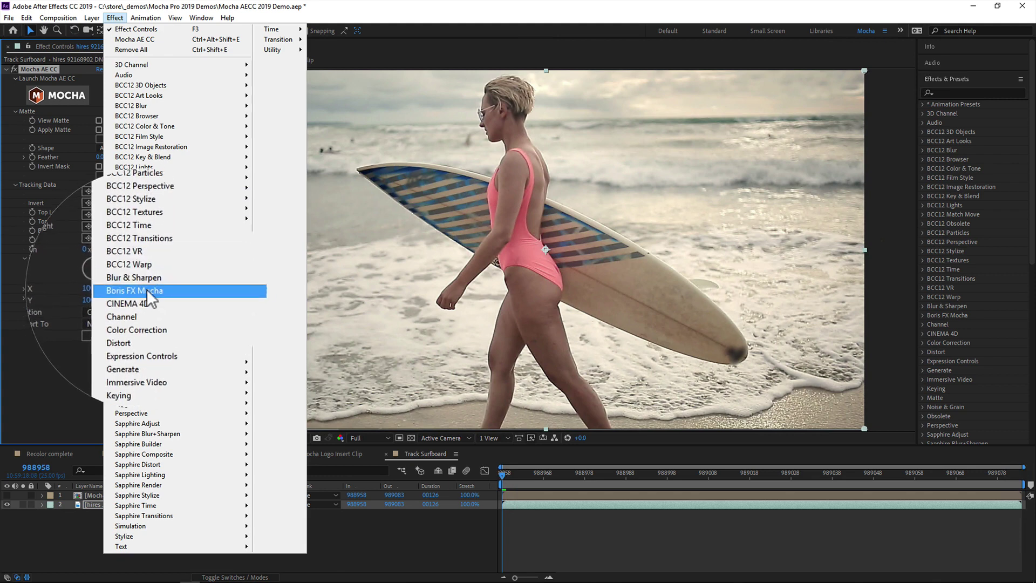
mouse_move(147, 290)
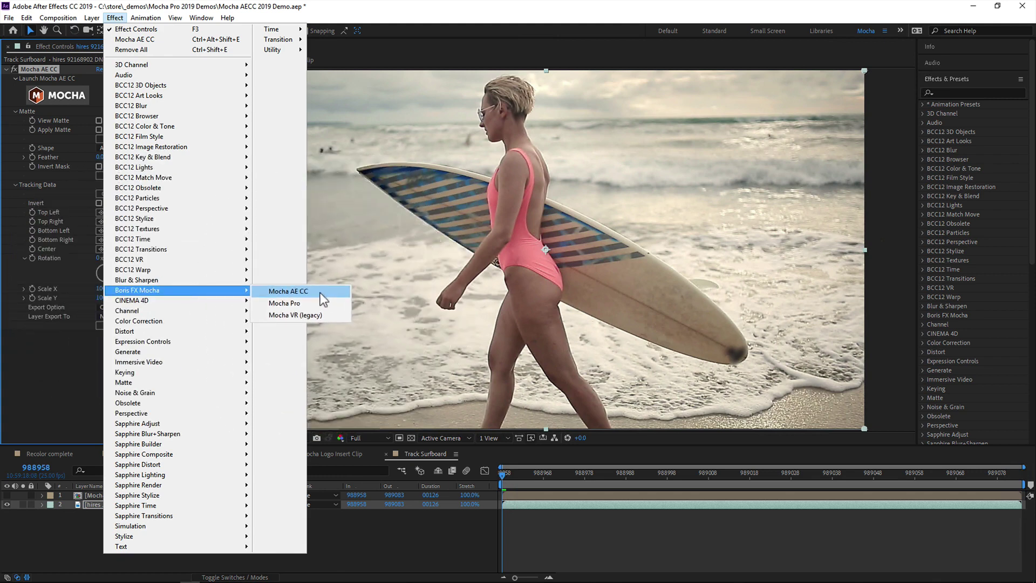
left_click(44, 370)
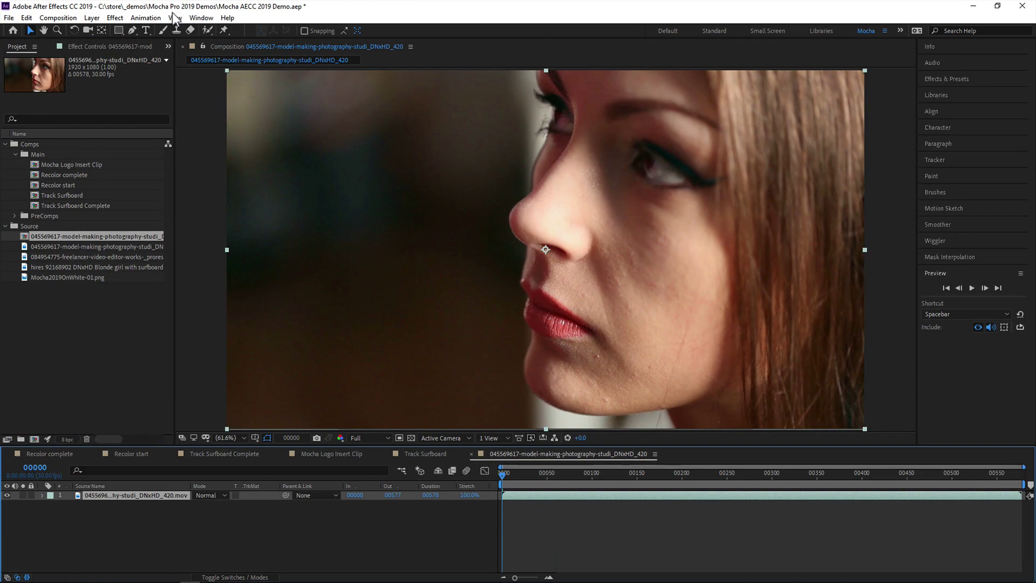
Step: Apply the Mocha AE CC effect to the portrait clip and launch Mocha on it
left_click(115, 18)
left_click(142, 39)
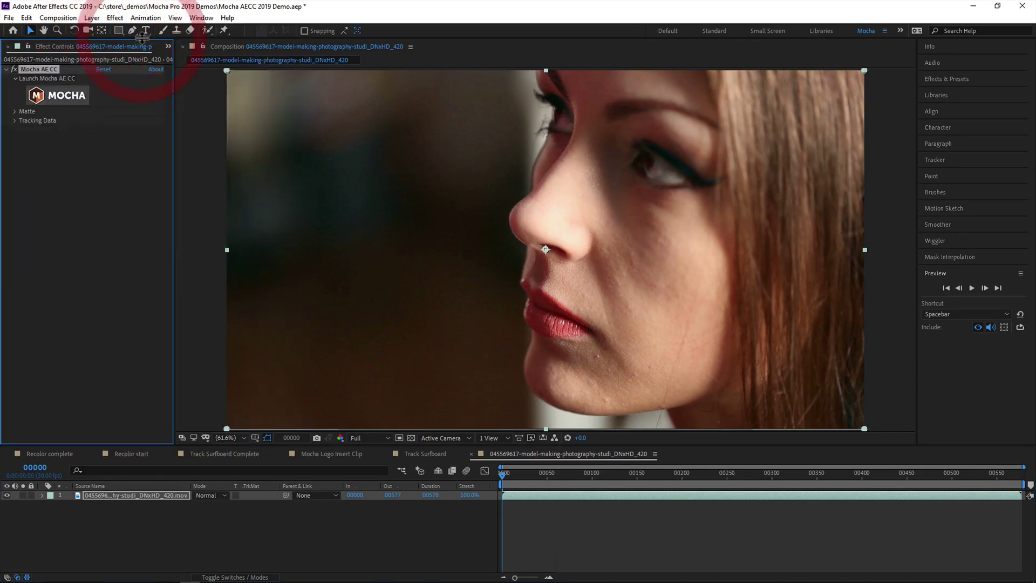
left_click(63, 96)
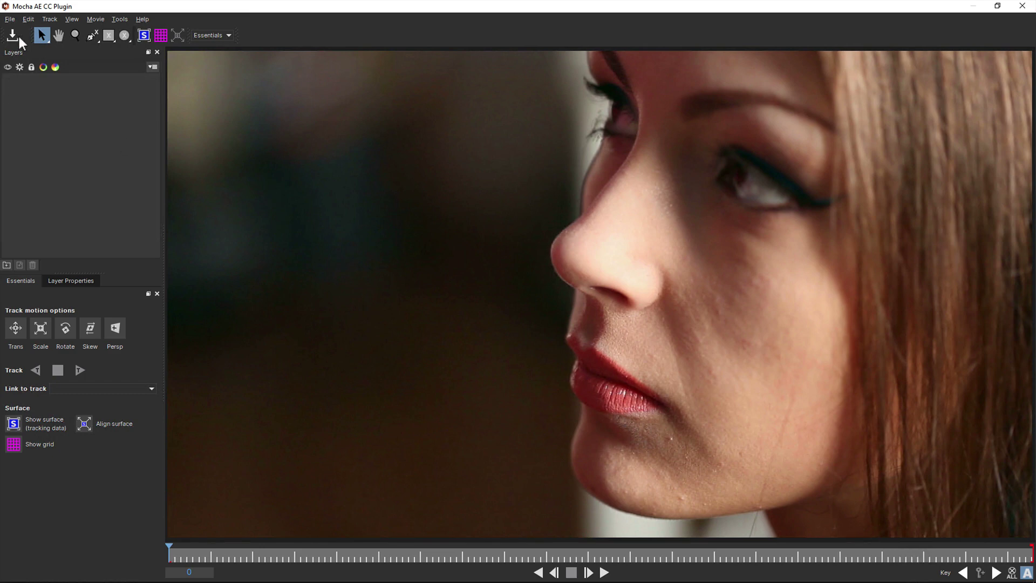
Step: Save the Mocha project with File > Save Project, then close the Mocha window
left_click(11, 19)
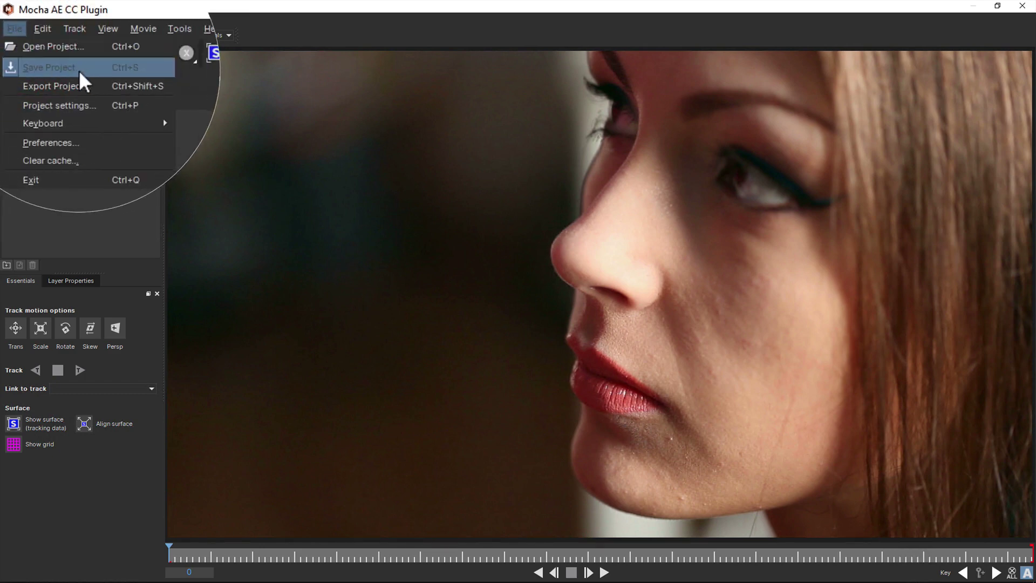
left_click(79, 70)
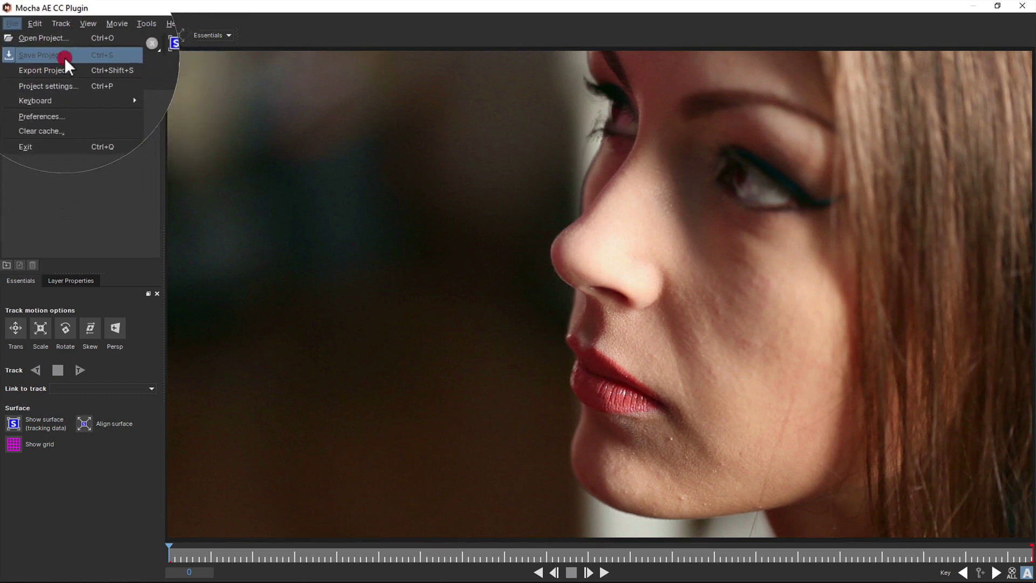
left_click(1023, 8)
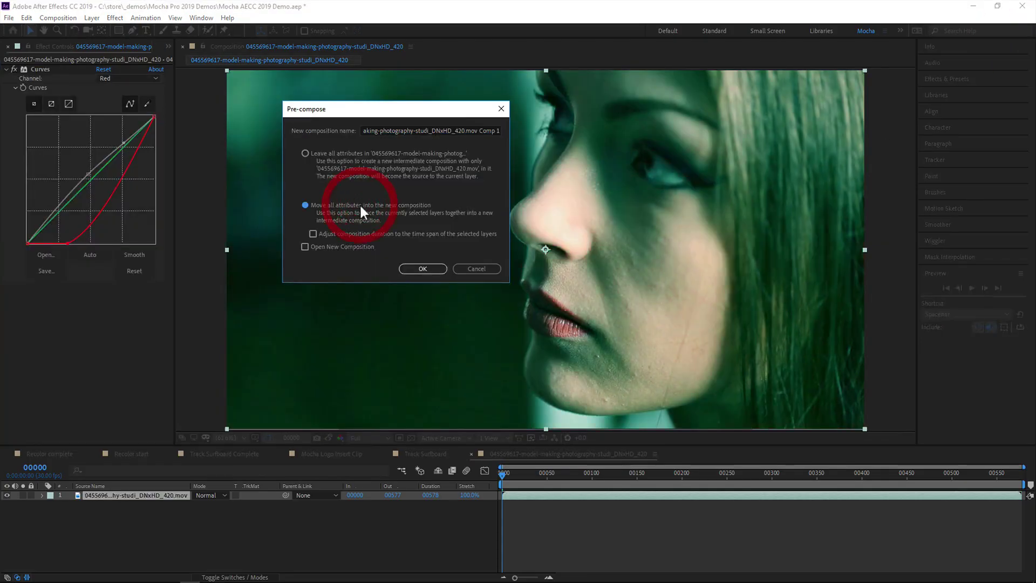
Step: Pre-compose the graded portrait as Comp 1 with all attributes moved, add Track in Mocha, and launch Mocha
left_click(412, 264)
left_click(146, 18)
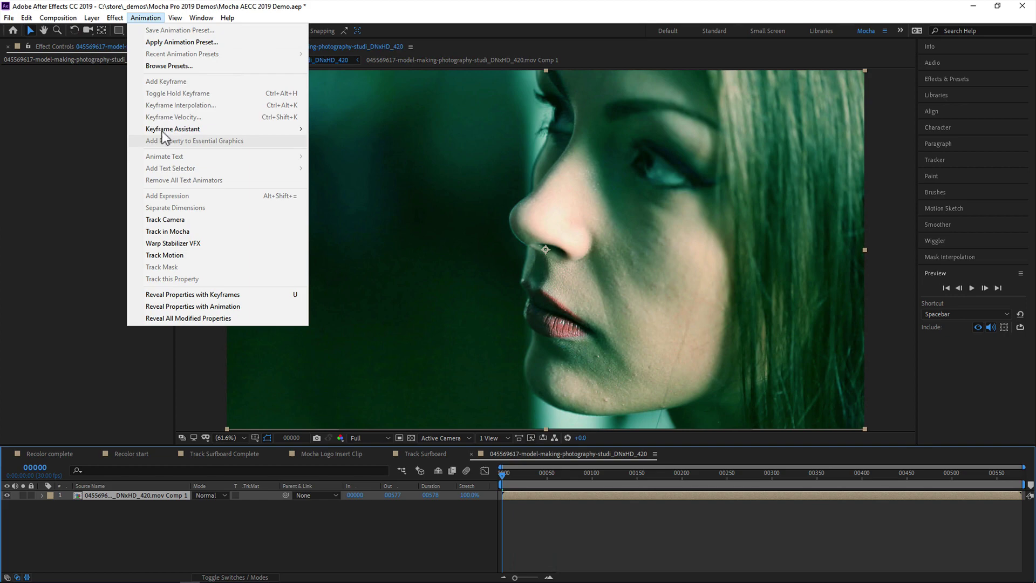
left_click(166, 232)
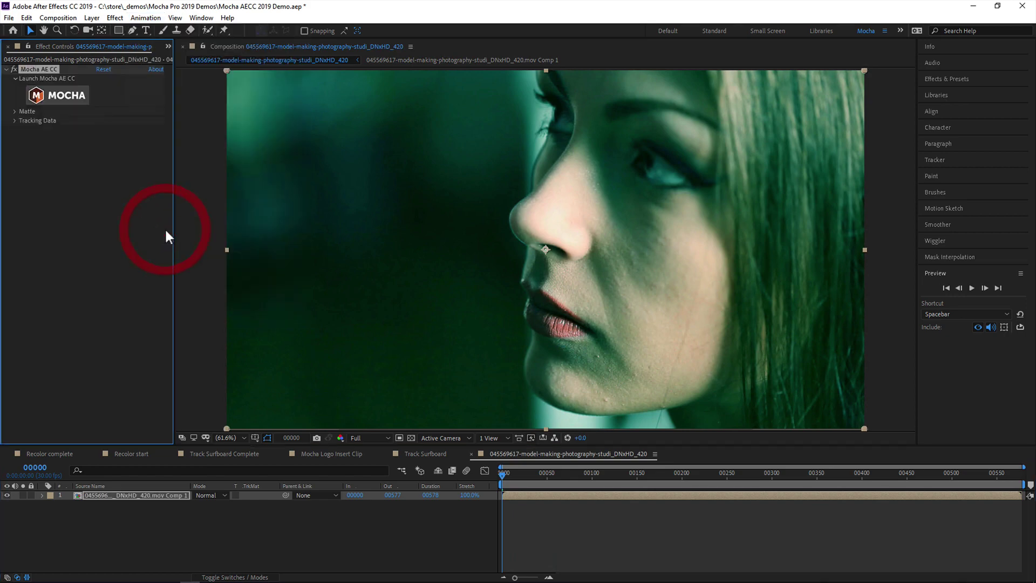
left_click(72, 100)
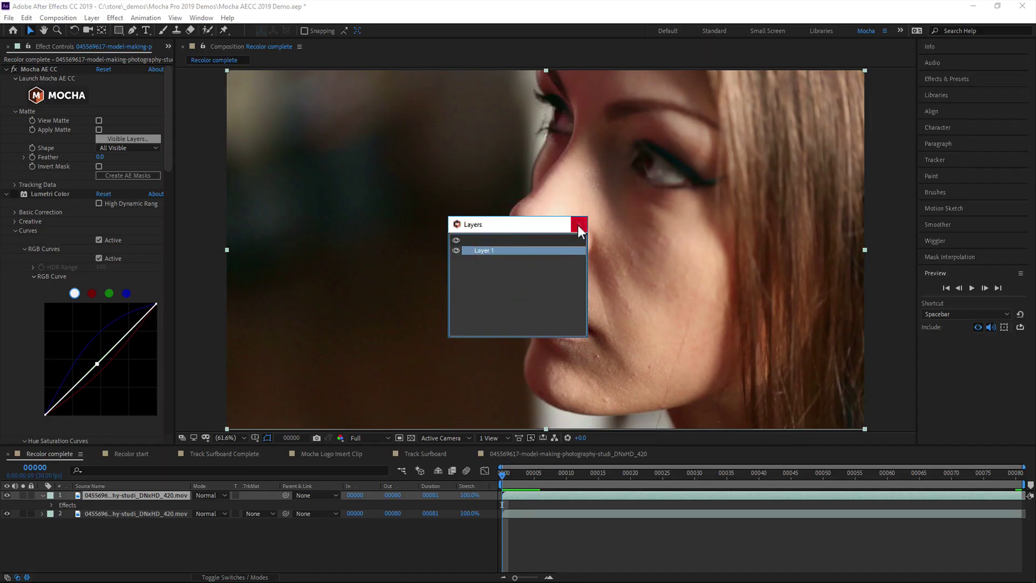
Step: Close the layer dialog, preview the matte, and turn on Apply Matte for the Recolor layer
left_click(578, 224)
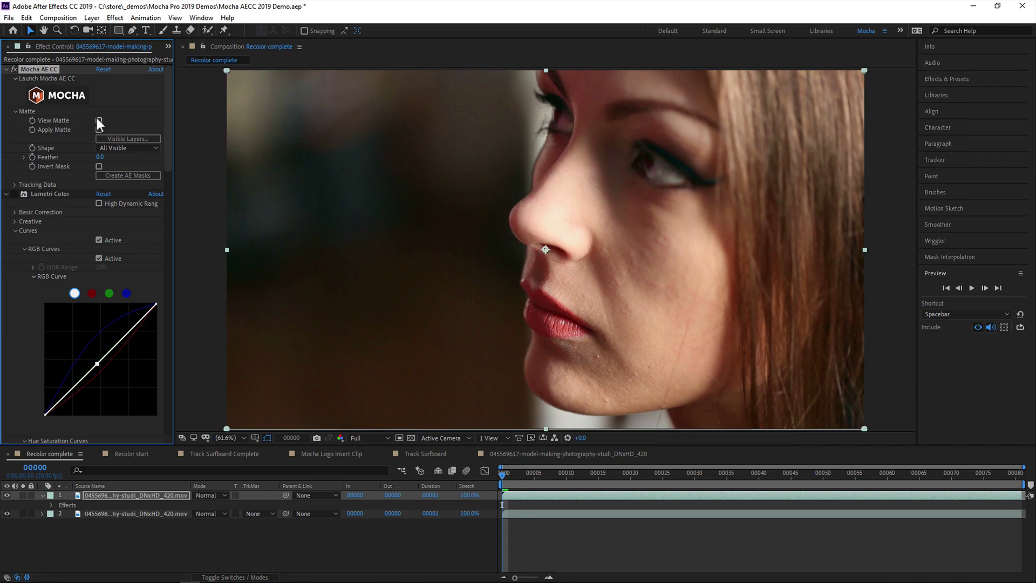
left_click(99, 121)
left_click(99, 121)
left_click(99, 130)
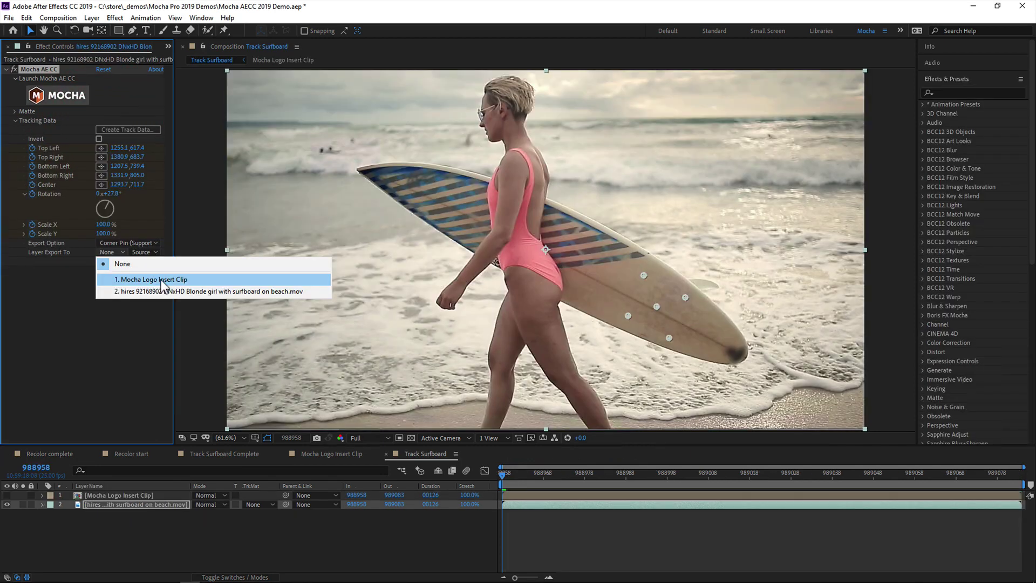
Step: Corner-pin the visible Mocha Logo Insert Clip onto the surfboard via Apply Export, then launch Mocha on the surfboard
left_click(155, 277)
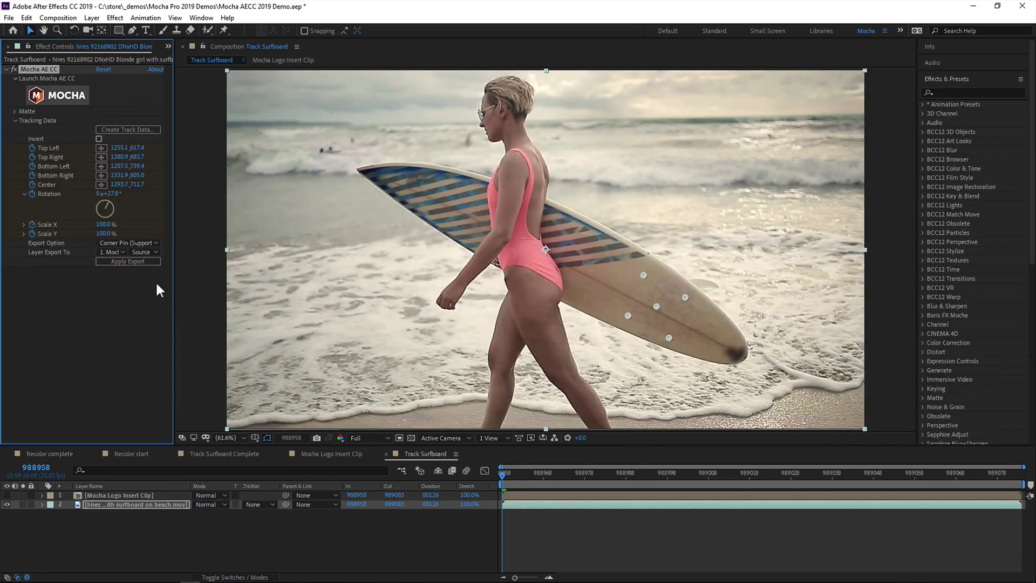
left_click(7, 496)
left_click(128, 261)
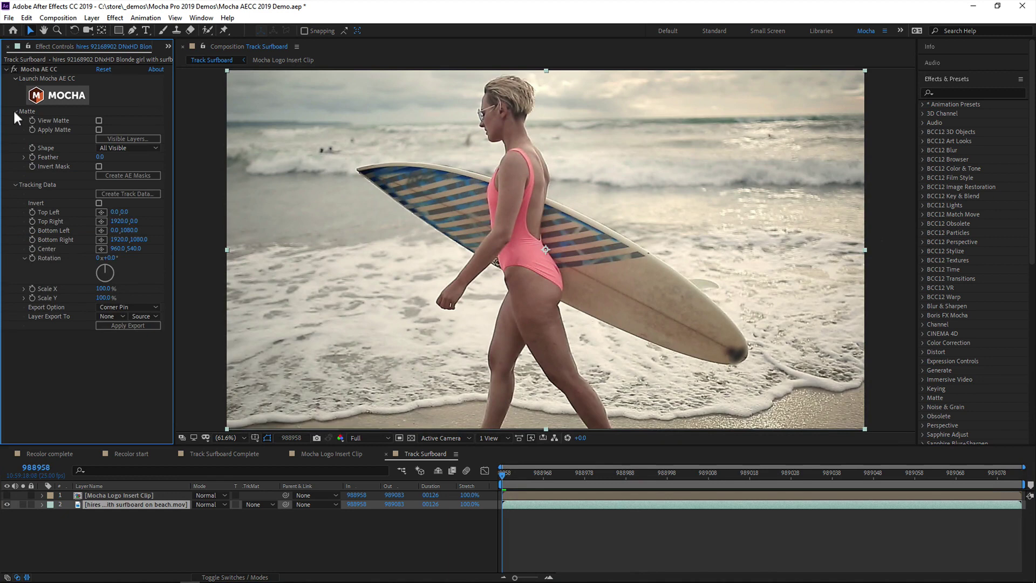
left_click(15, 112)
left_click(13, 120)
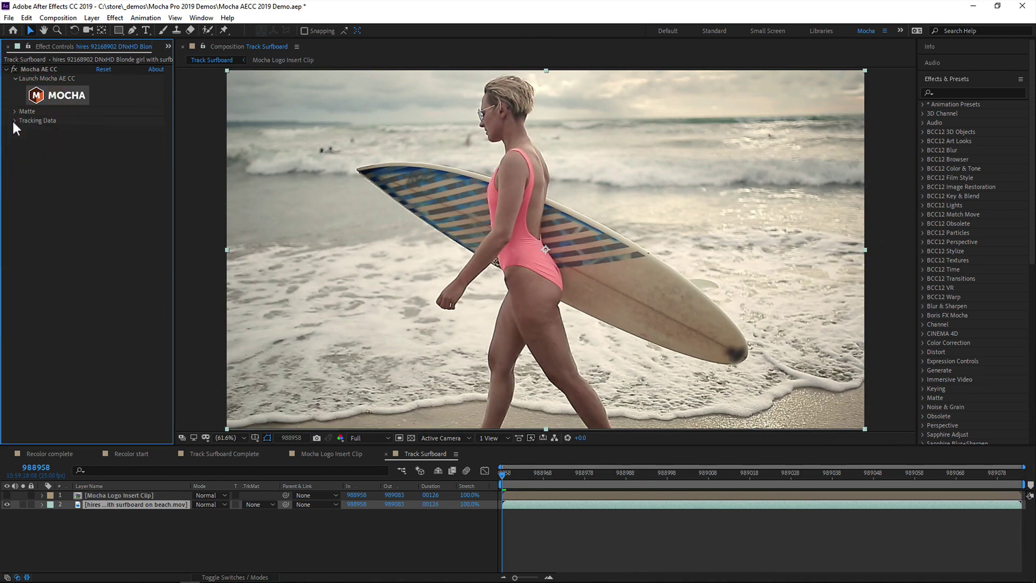
left_click(66, 95)
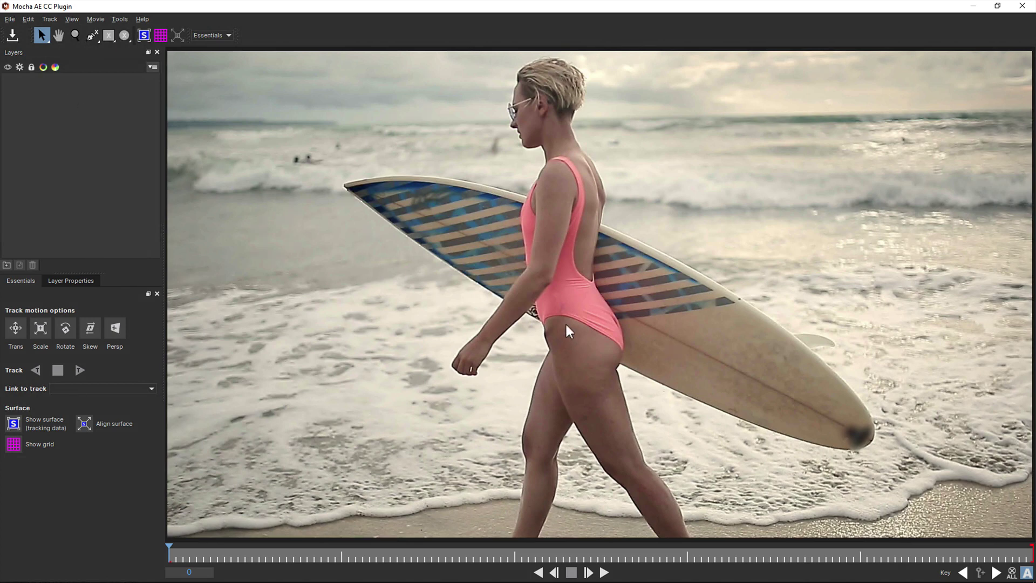
left_click(229, 35)
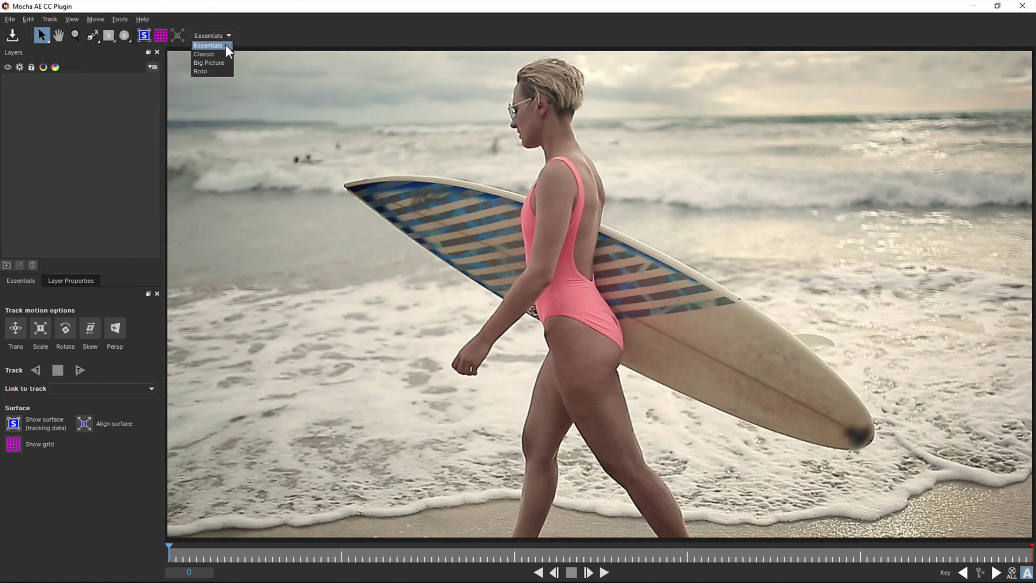
left_click(226, 45)
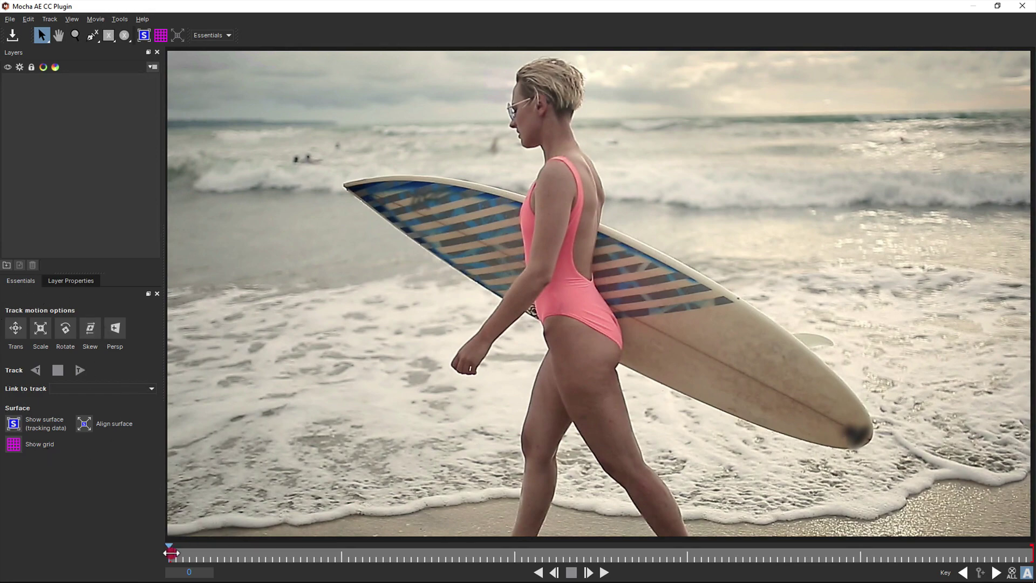
mouse_move(161, 549)
left_mouse_down()
mouse_move(1030, 549)
mouse_move(151, 544)
left_mouse_up()
Step: Try the Classic, Roto and Big Picture workspace layouts in turn
left_click(228, 35)
left_click(219, 55)
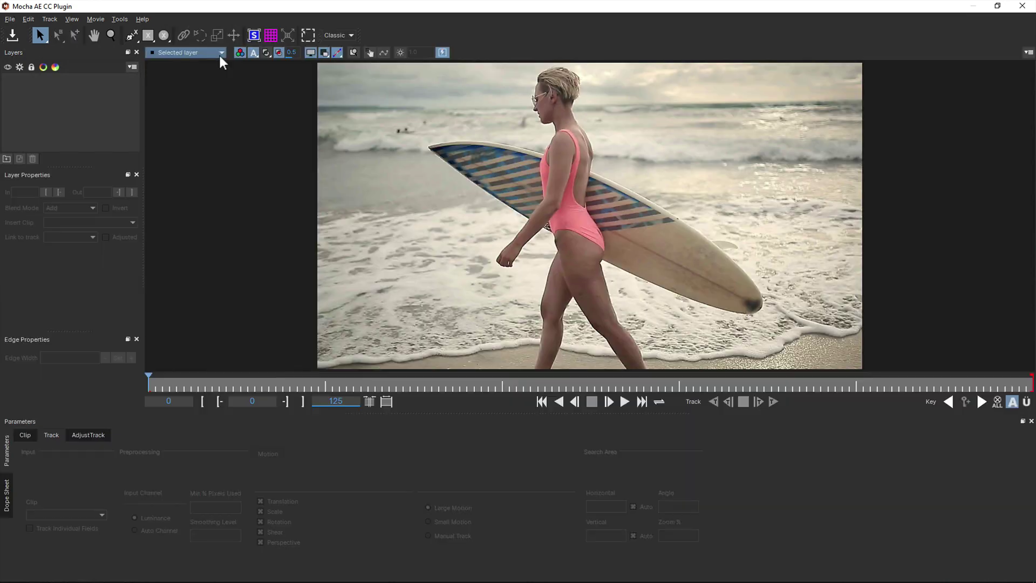
left_click(351, 36)
left_click(346, 76)
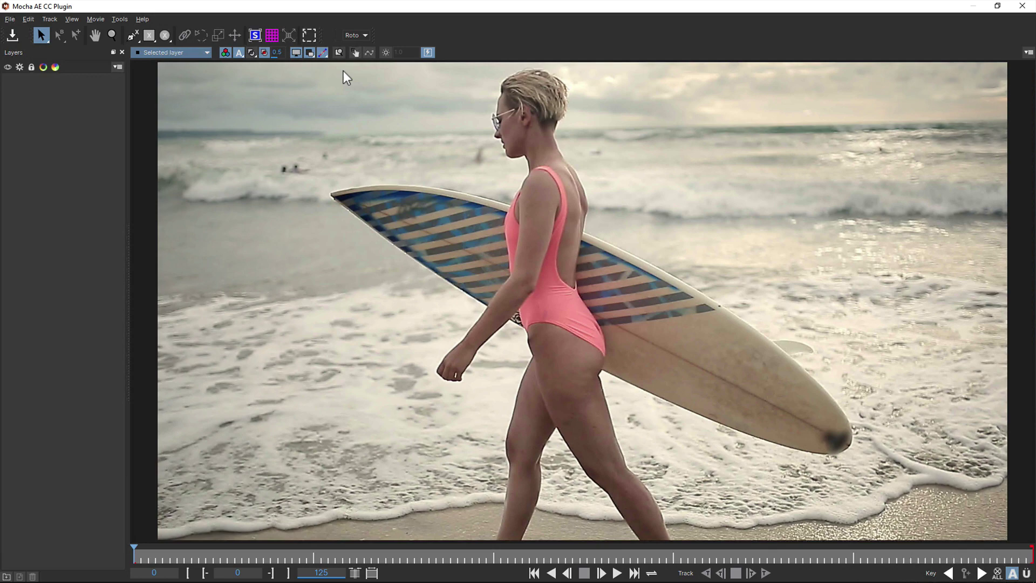
left_click(359, 35)
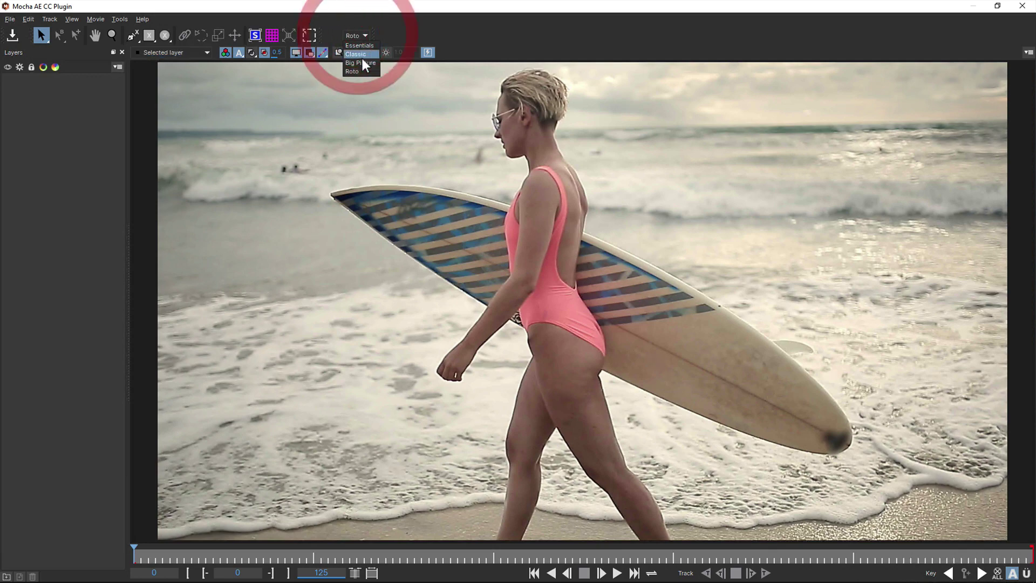
left_click(362, 60)
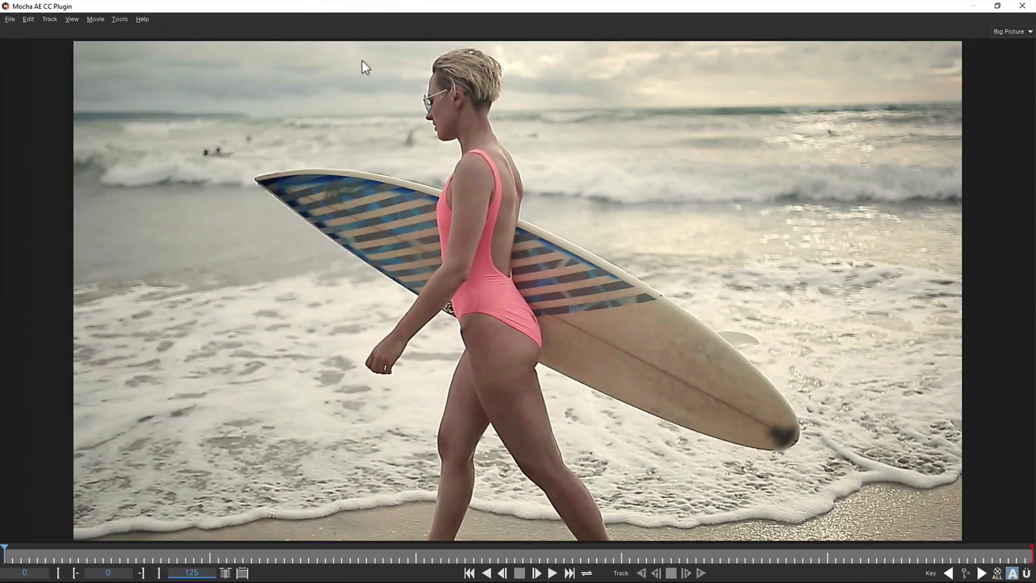
left_click(1002, 31)
Step: Return to the Essentials layout and switch from zoom to the Select tool
left_click(1000, 40)
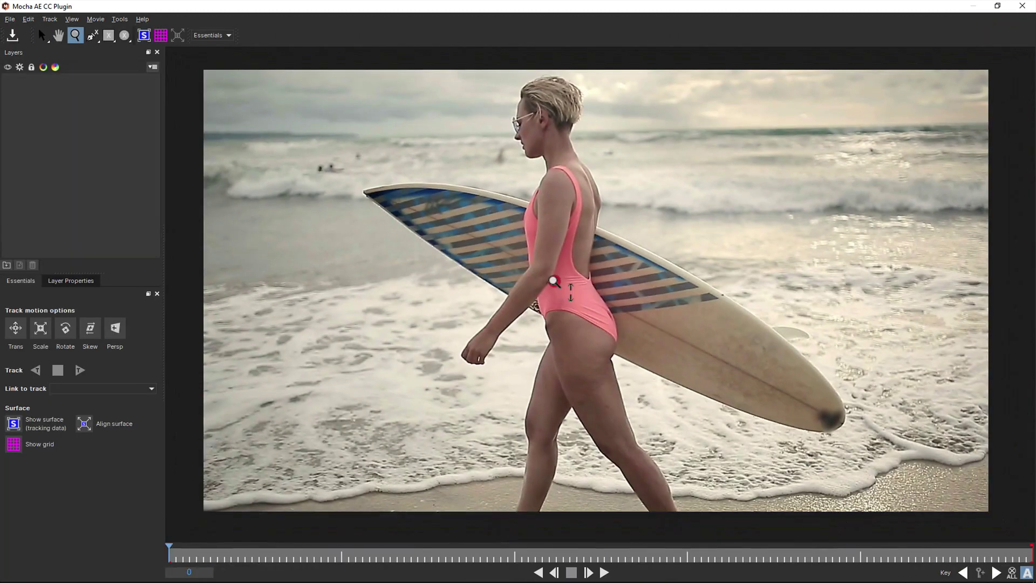
left_click(554, 280)
key("s")
Step: Review the spline, rectangle and ellipse shape tool variants
left_click(95, 36)
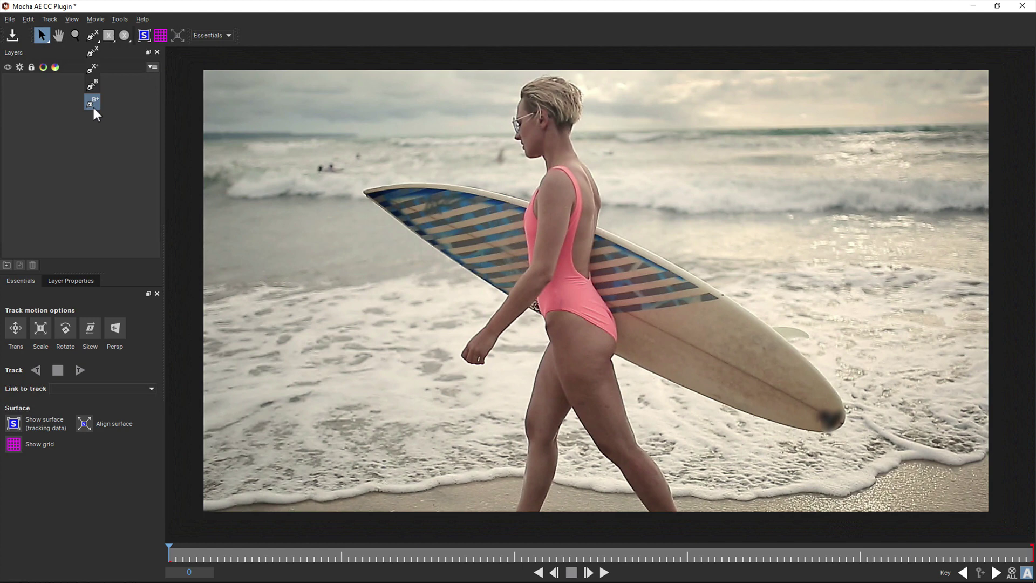
left_click(83, 28)
left_click(110, 35)
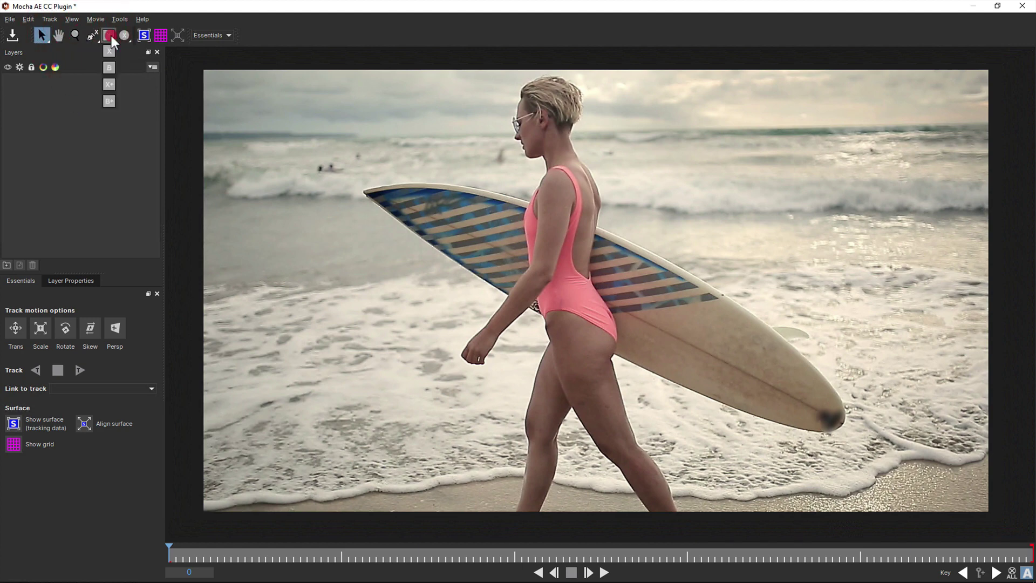
left_click(124, 35)
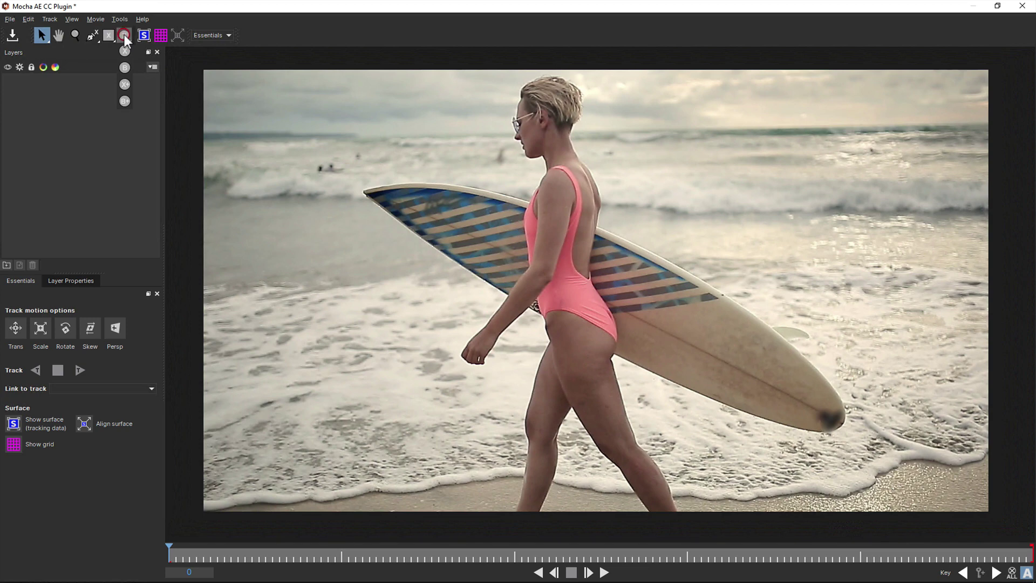
Step: Draw a closed six-point X-spline around the surfboard tail and refine its points along the board edge
left_click(91, 34)
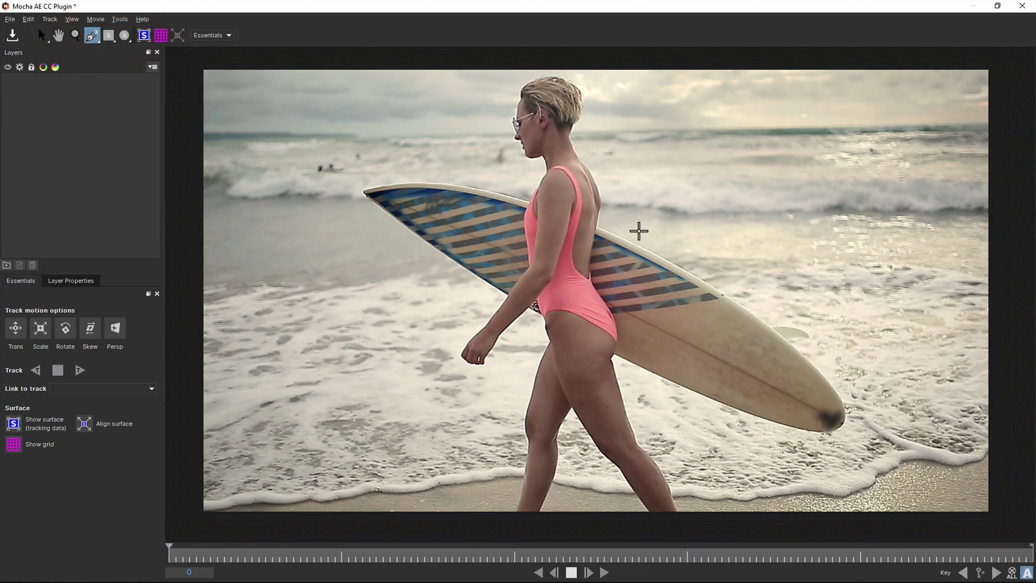
left_click(639, 231)
left_click(629, 365)
left_click(808, 438)
left_click(844, 432)
left_click(850, 401)
left_click(771, 304)
right_click(752, 289)
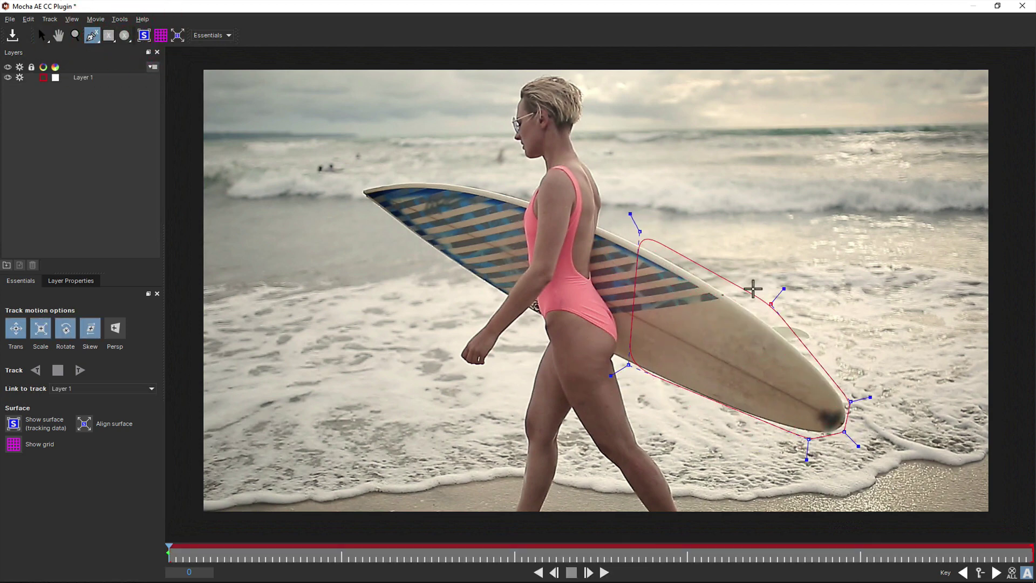
left_click_drag(771, 303, 706, 270)
key("s")
left_click_drag(639, 231, 642, 244)
left_click_drag(851, 400, 844, 388)
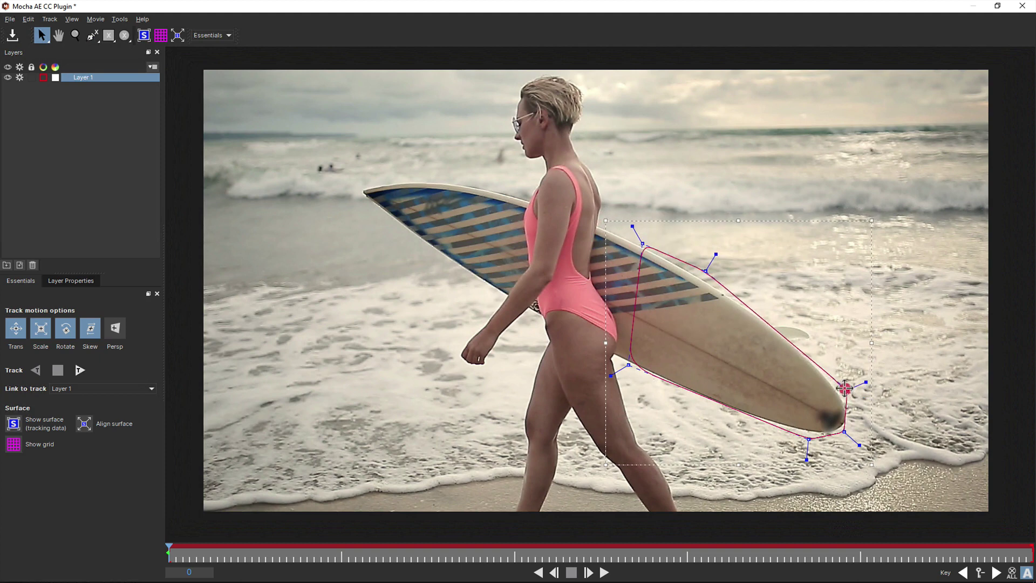
left_click_drag(628, 365, 625, 371)
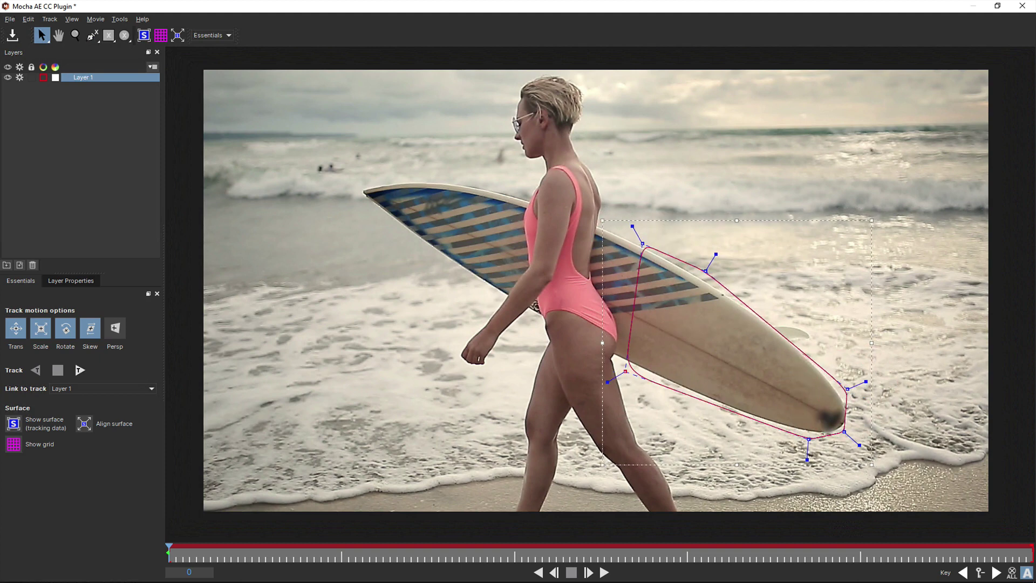
Step: Turn scale, rotation and skew tracking off and back on, and enable perspective tracking
left_click(135, 330)
left_click(97, 330)
left_click(61, 330)
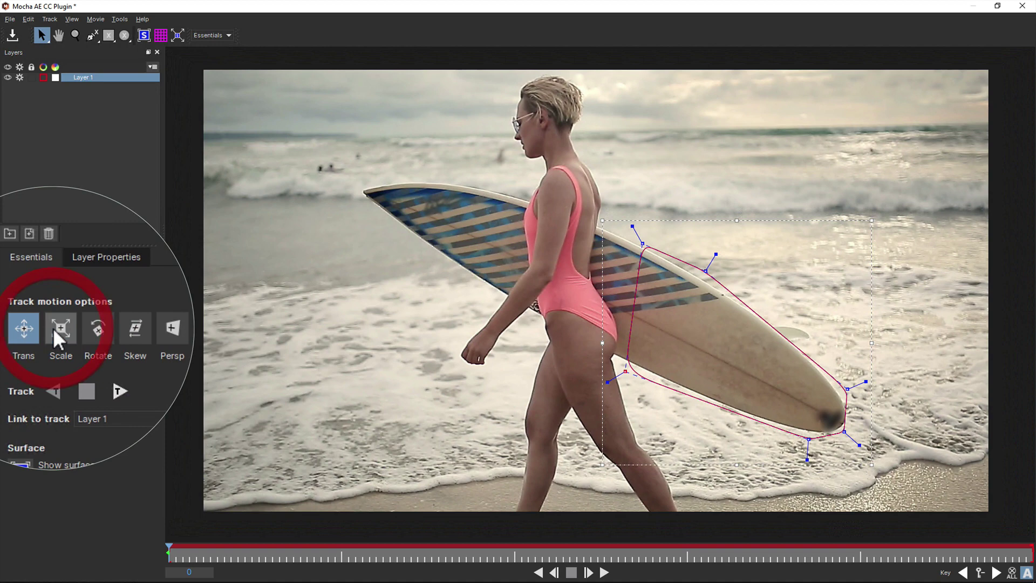
left_click(62, 329)
left_click(96, 328)
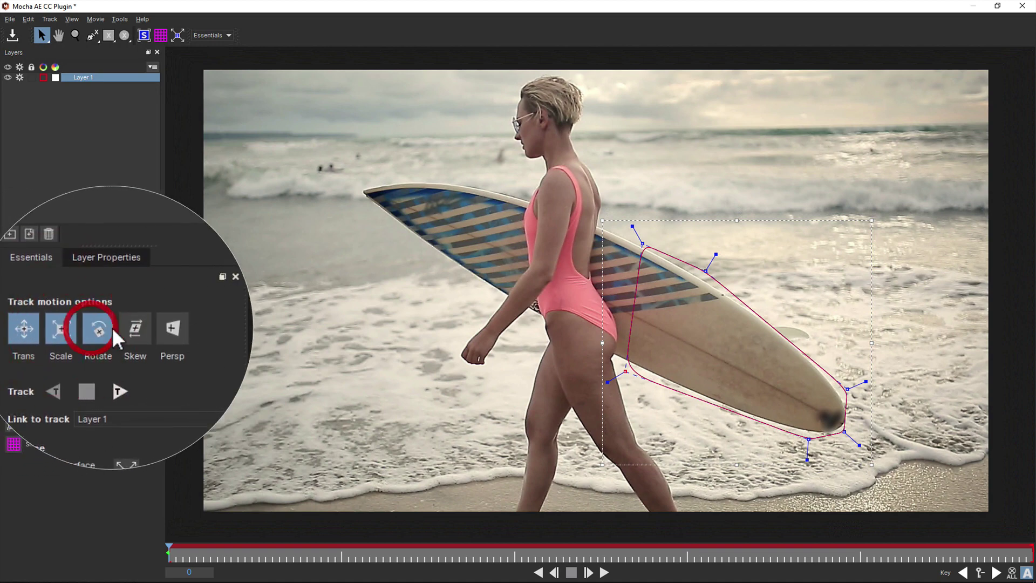
left_click(90, 328)
left_click(115, 328)
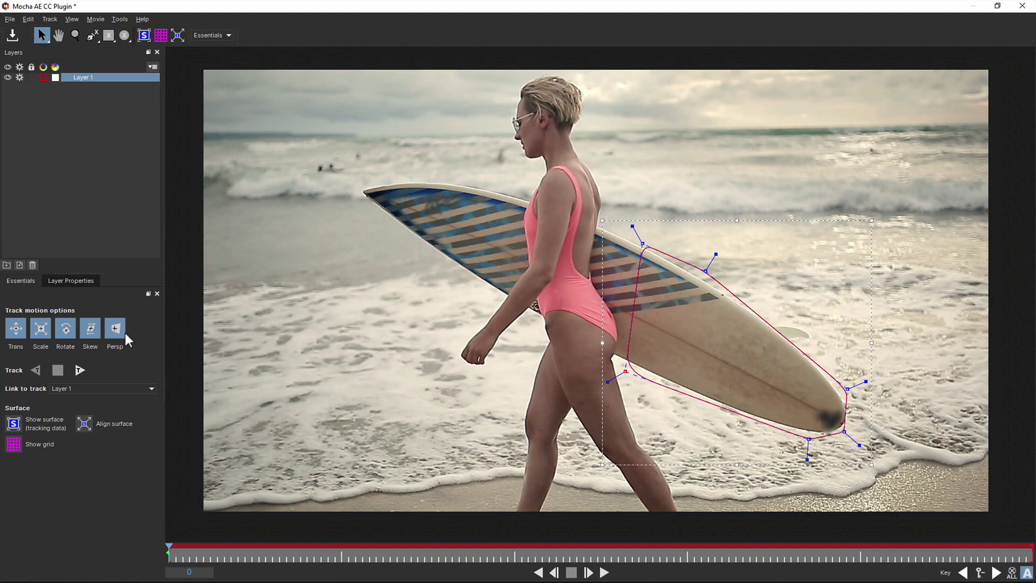
Step: Show the tracking surface and pull its four corners in onto the surfboard
left_click(14, 424)
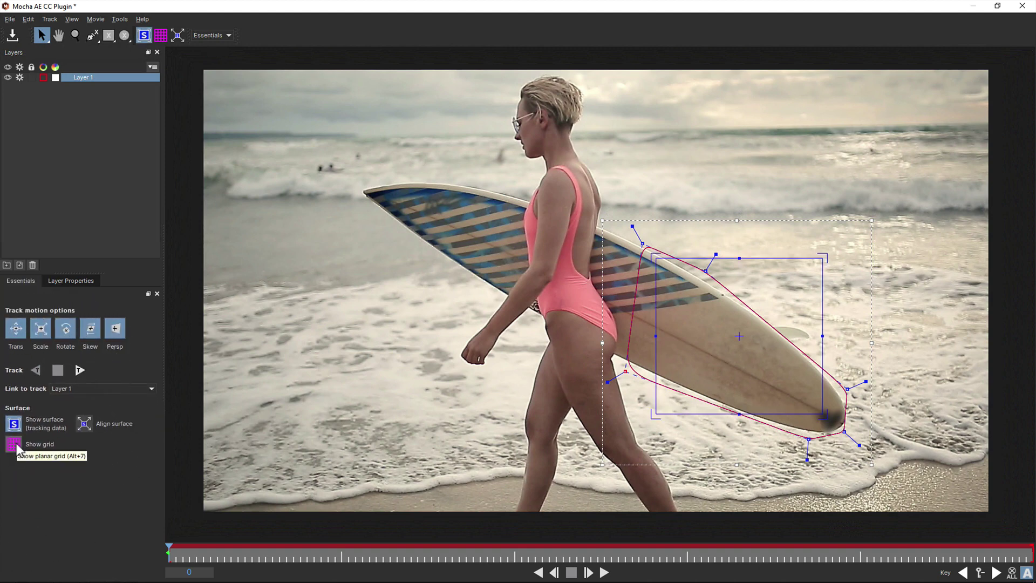
left_click_drag(656, 414, 685, 372)
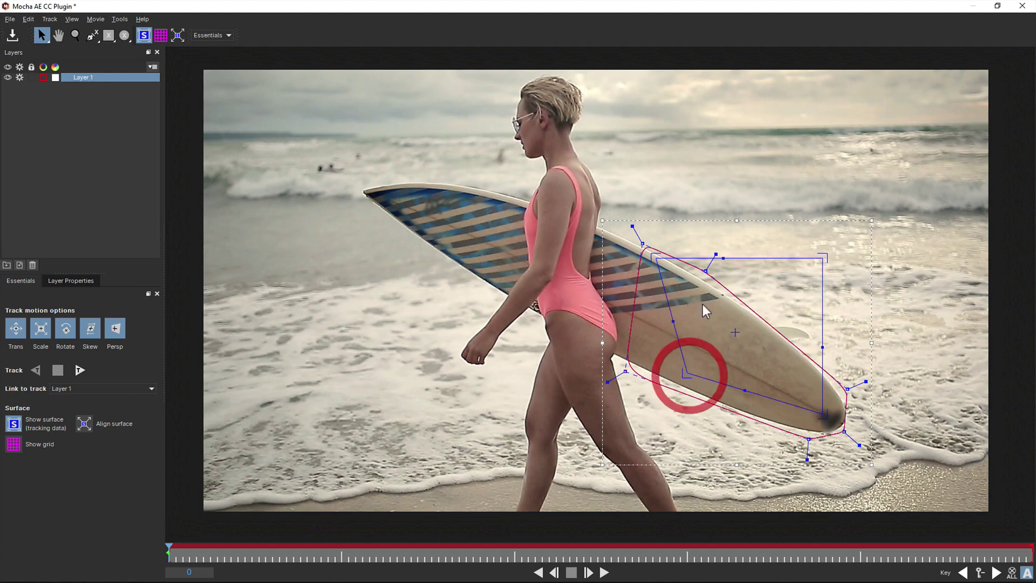
left_click_drag(655, 258, 708, 301)
left_click_drag(823, 415, 772, 412)
left_click_drag(822, 257, 788, 361)
left_click_drag(708, 301, 708, 318)
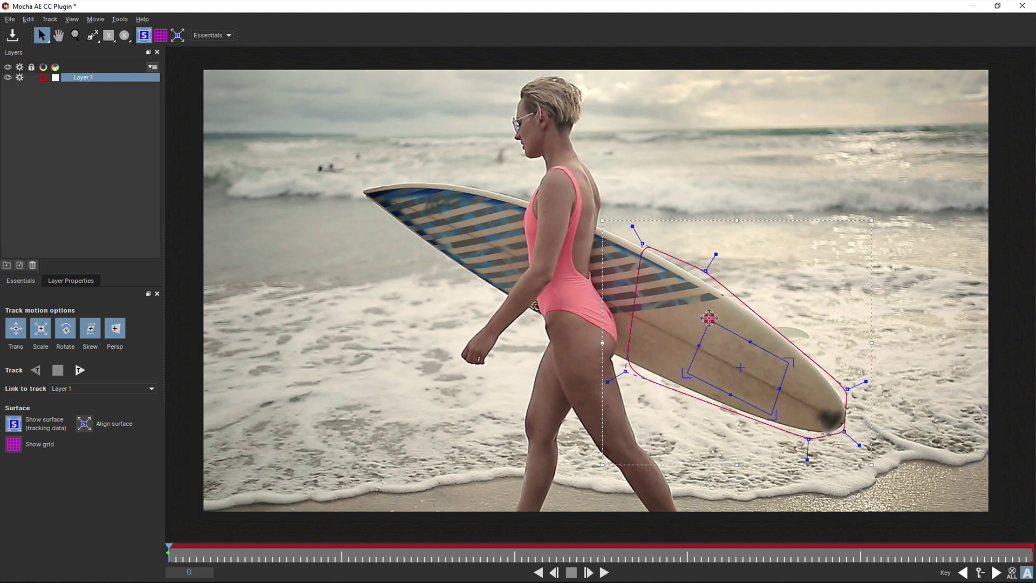
left_click_drag(686, 373, 678, 369)
left_click_drag(790, 360, 778, 354)
left_click_drag(709, 318, 699, 314)
Step: Fine-tune the surface corners so the grid aligns with the board's angle
left_click_drag(772, 414, 755, 405)
left_click_drag(680, 368, 683, 372)
left_click_drag(702, 316, 711, 325)
left_click_drag(683, 372, 698, 377)
left_click_drag(709, 325, 717, 330)
left_click_drag(754, 407, 747, 400)
left_click_drag(772, 358, 767, 350)
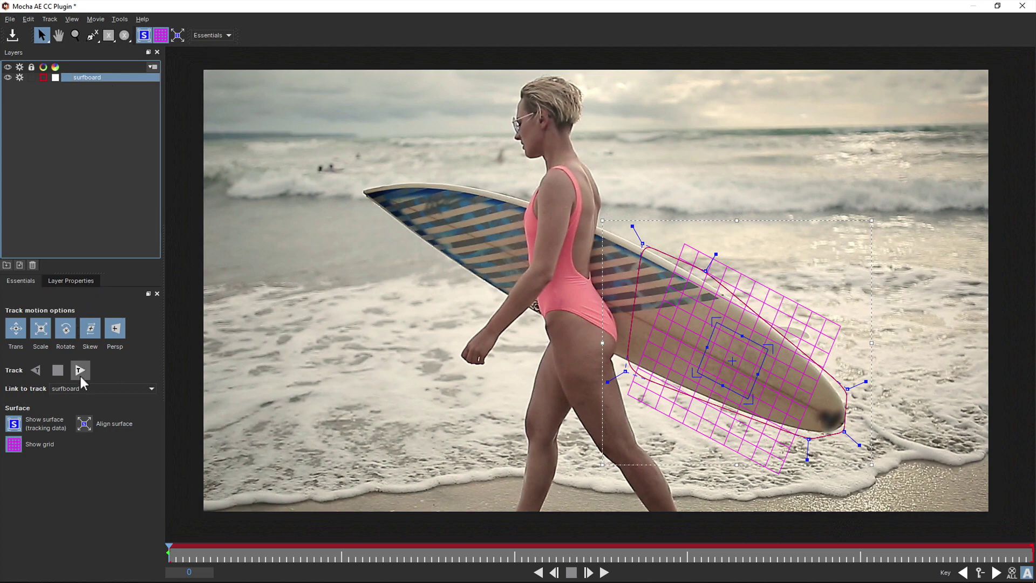
Step: Track the surfboard layer forward through the clip, rewind to frame 0, and close Mocha
left_click(80, 372)
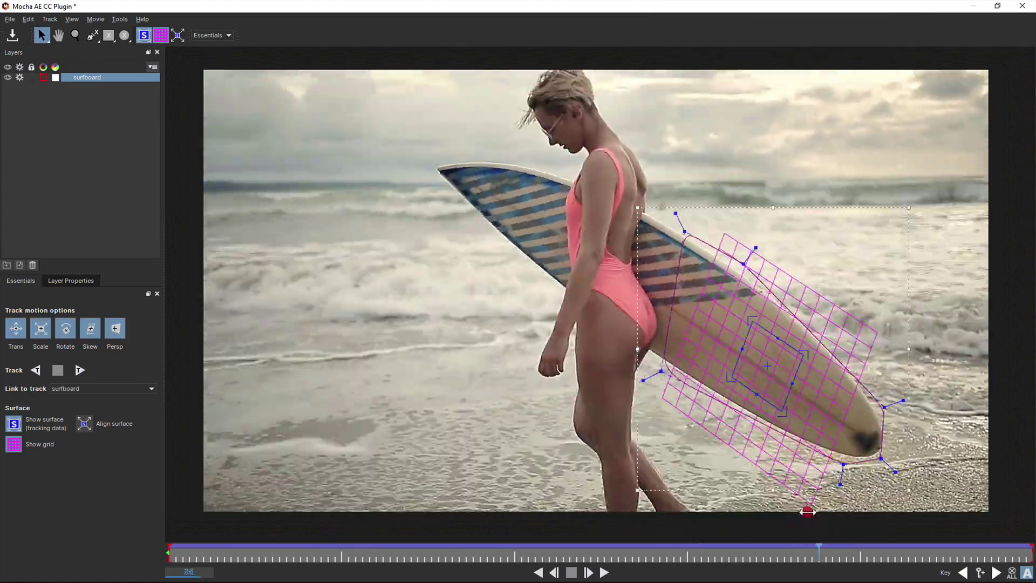
left_click_drag(808, 511, 102, 503)
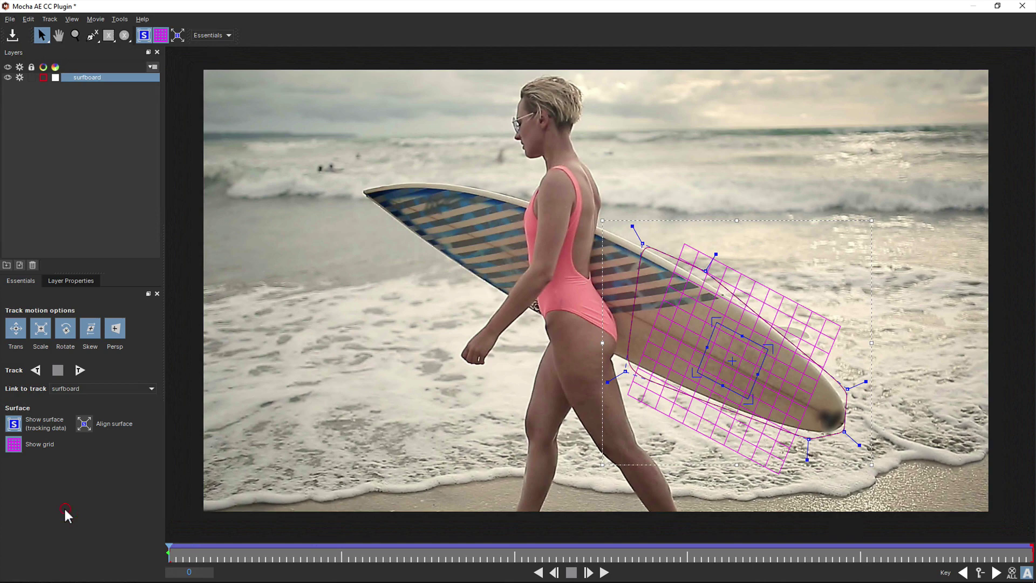
left_click(1023, 12)
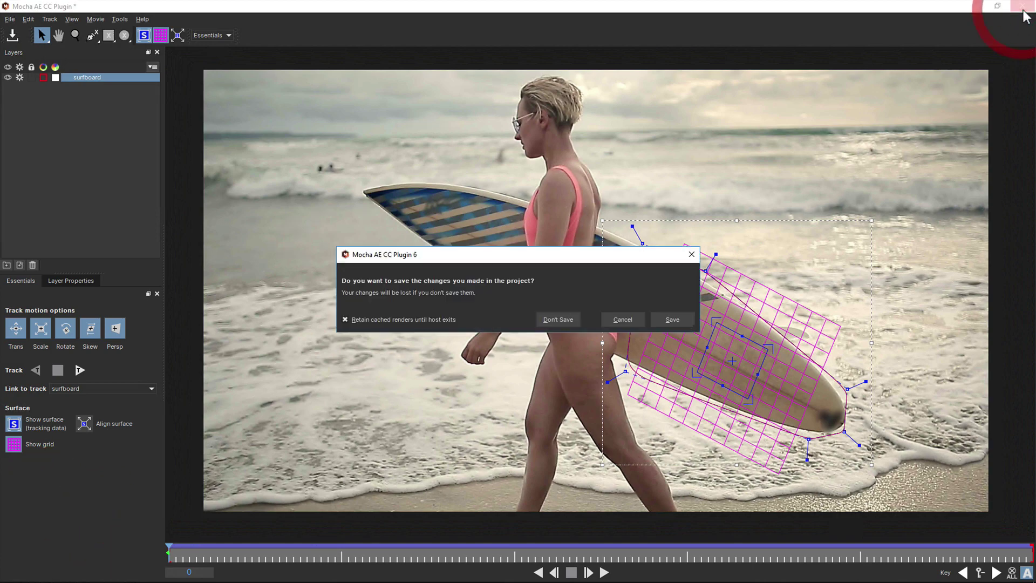
Step: Save the Mocha track and pick the surfboard layer as the Create Track Data source
left_click(668, 318)
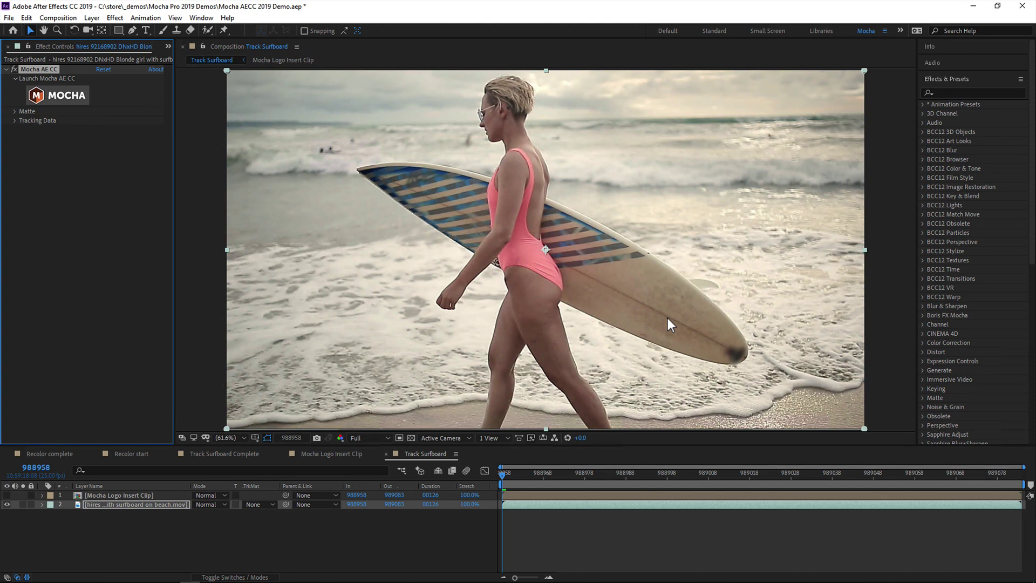
left_click(14, 118)
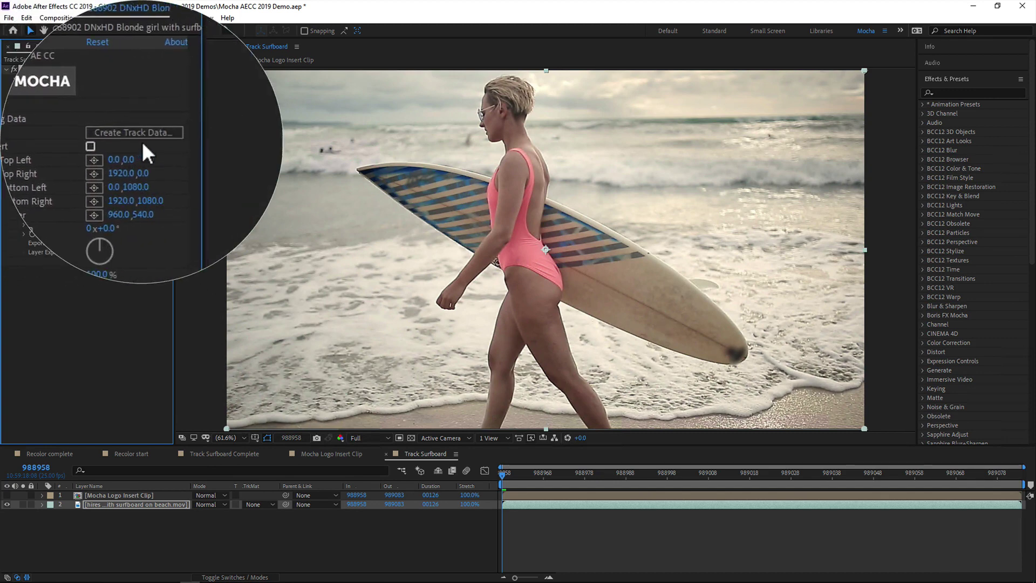
left_click(152, 130)
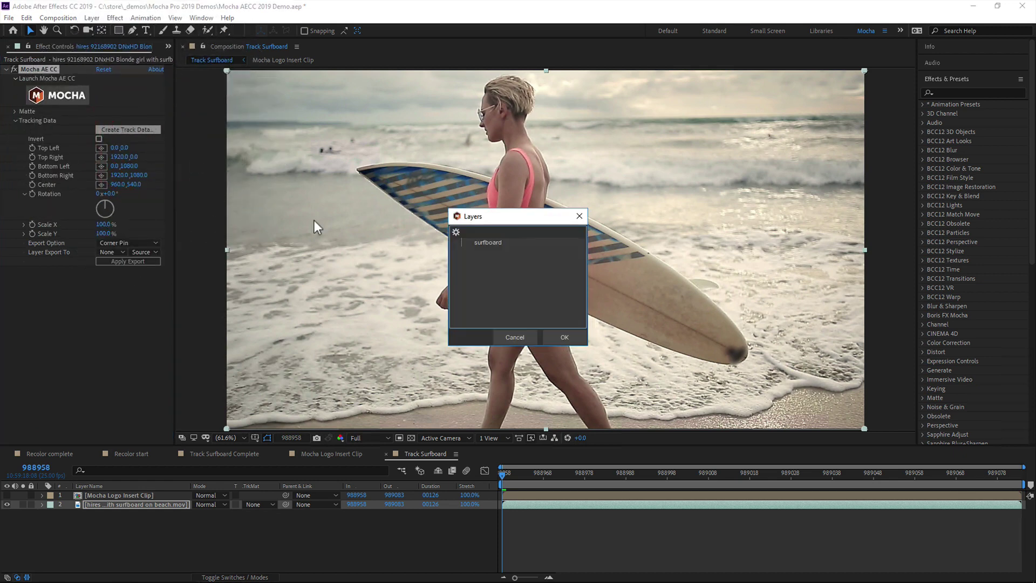
left_click(488, 240)
left_click(456, 242)
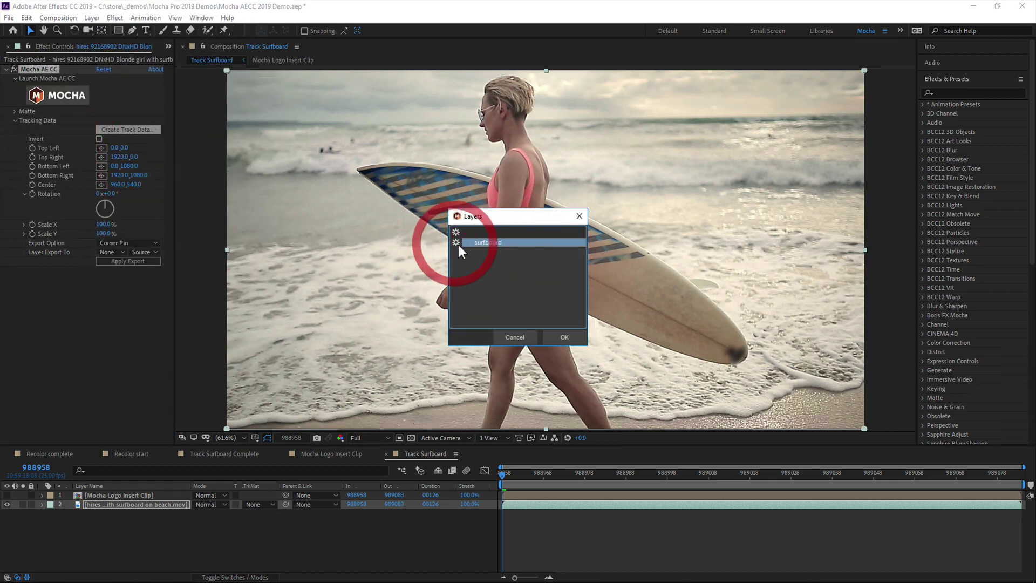
Step: Load the surfboard track into the corner pin values and preview it across the clip
left_click(561, 335)
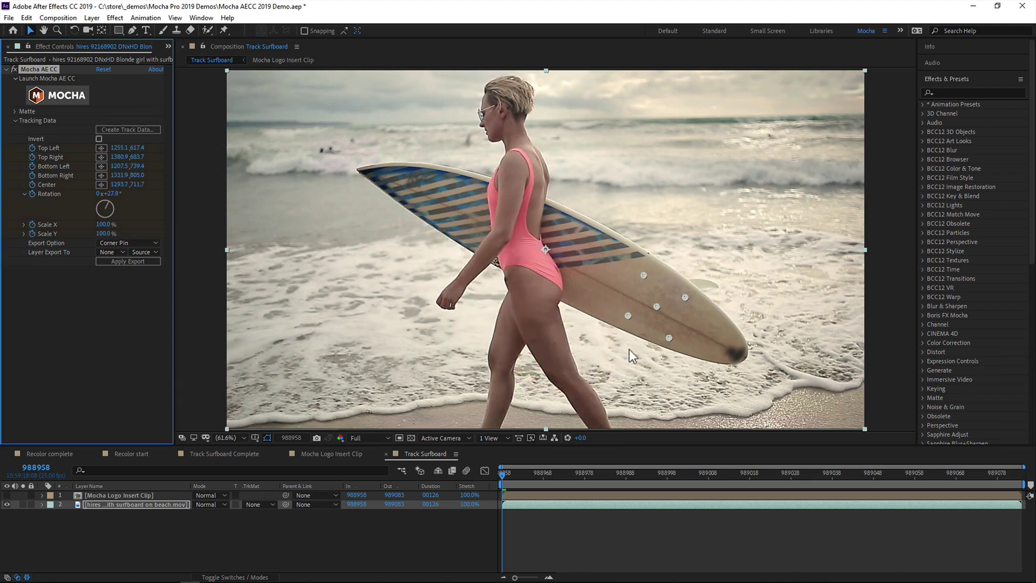
left_click_drag(504, 471, 441, 467)
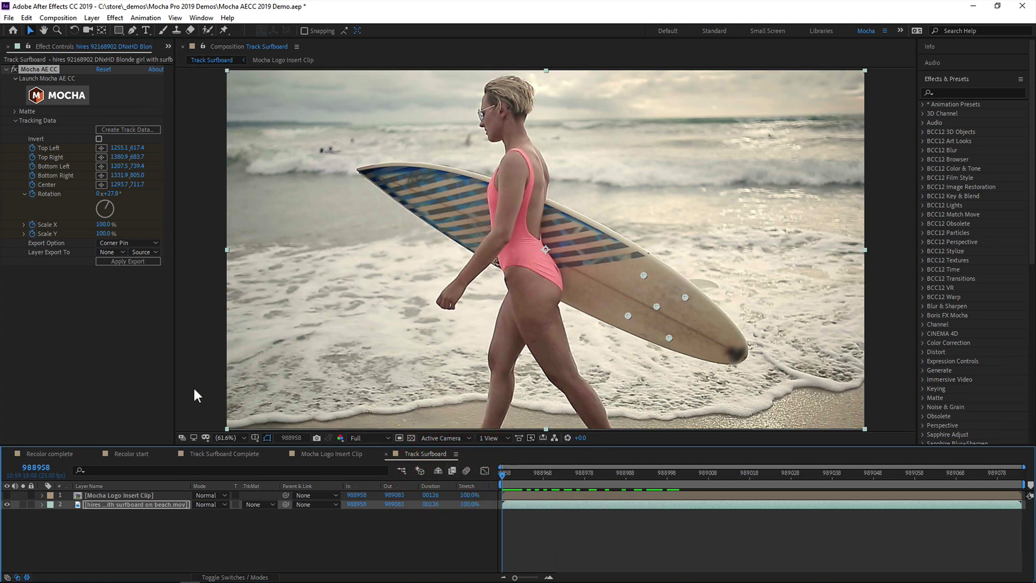
left_click(117, 249)
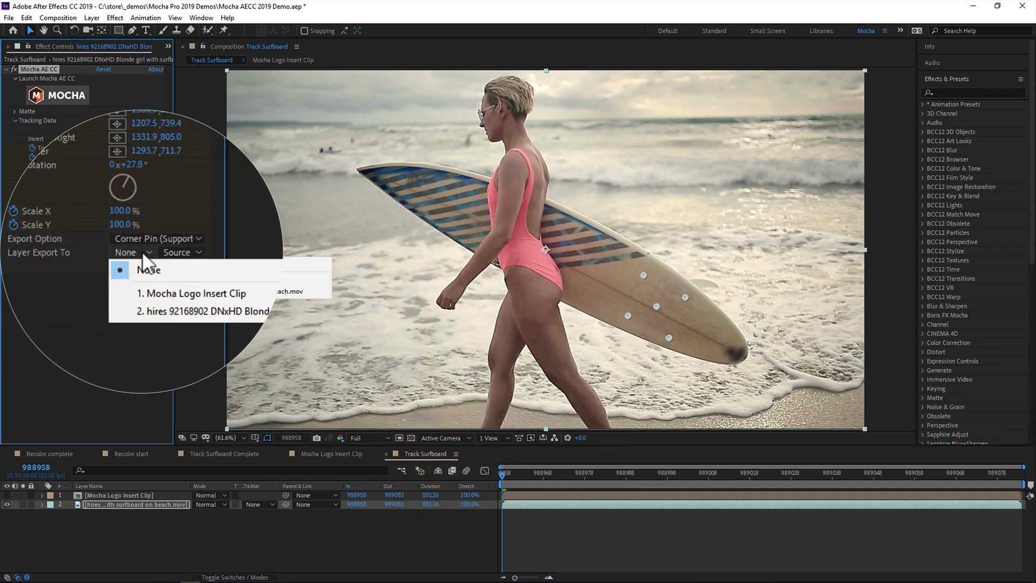
Step: Export the surfboard track to the Mocha logo layer as Corner Pin (Support Motion Blur) and apply it
left_click(160, 278)
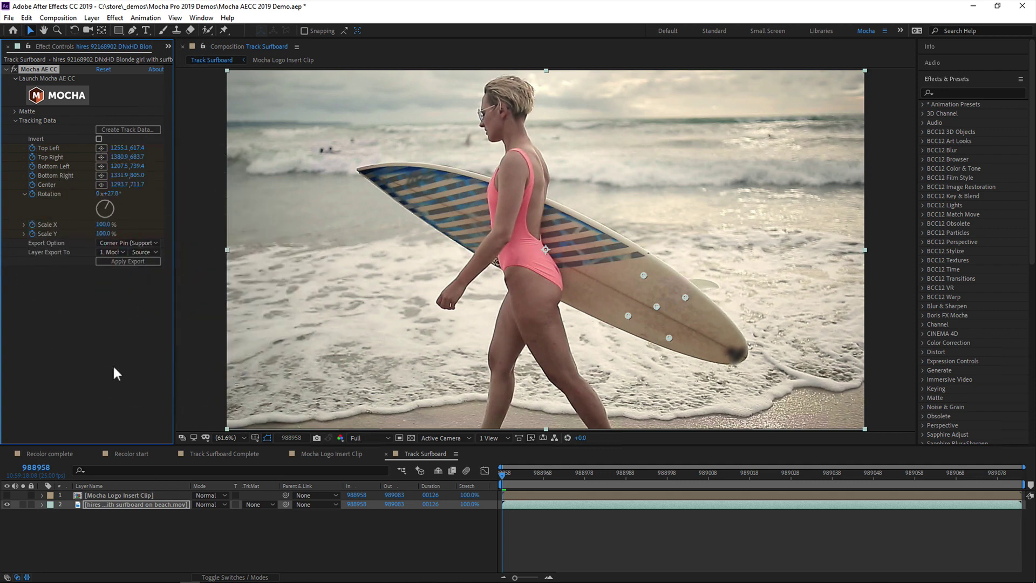
left_click(7, 495)
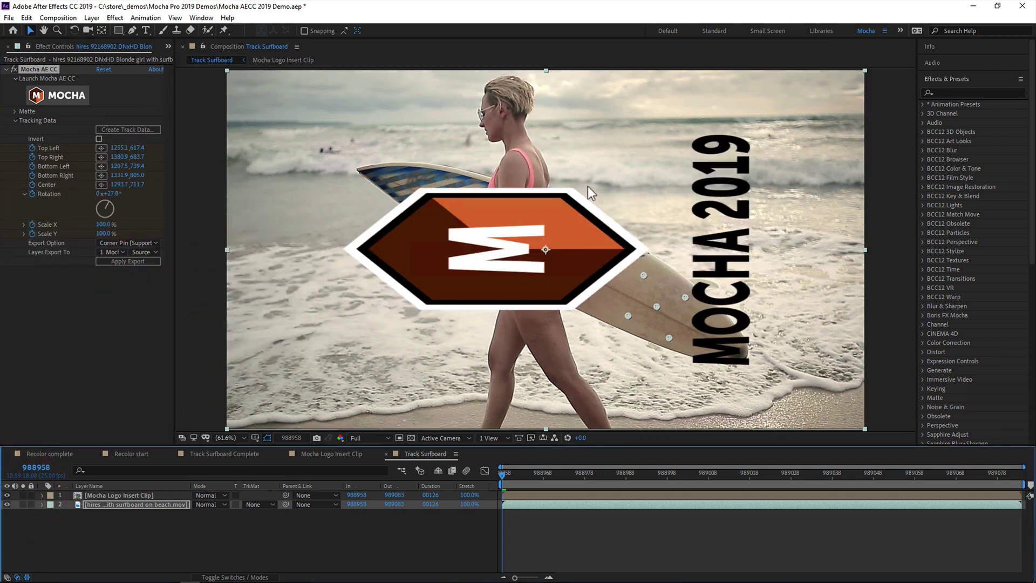
left_click(7, 495)
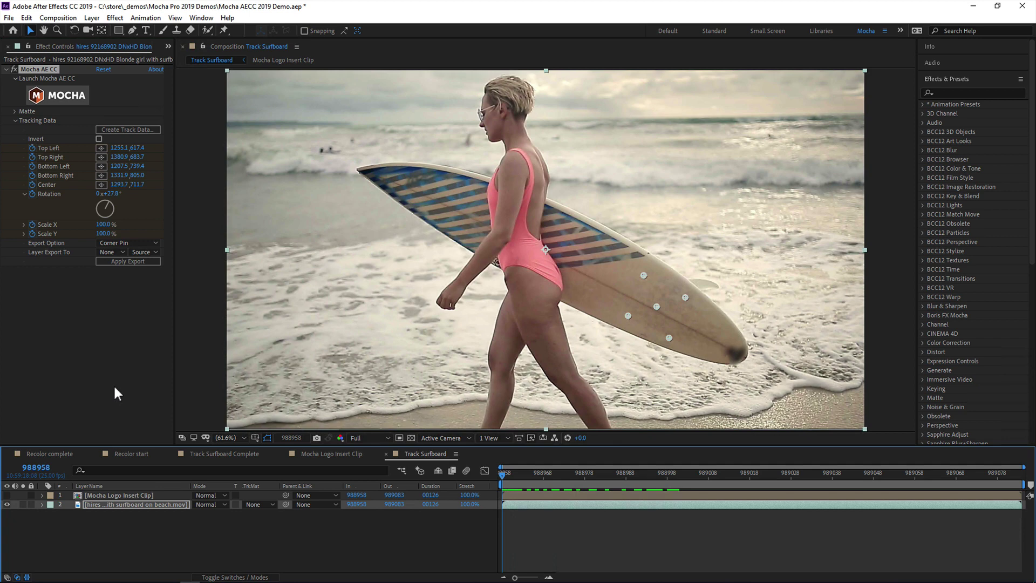
left_click(145, 243)
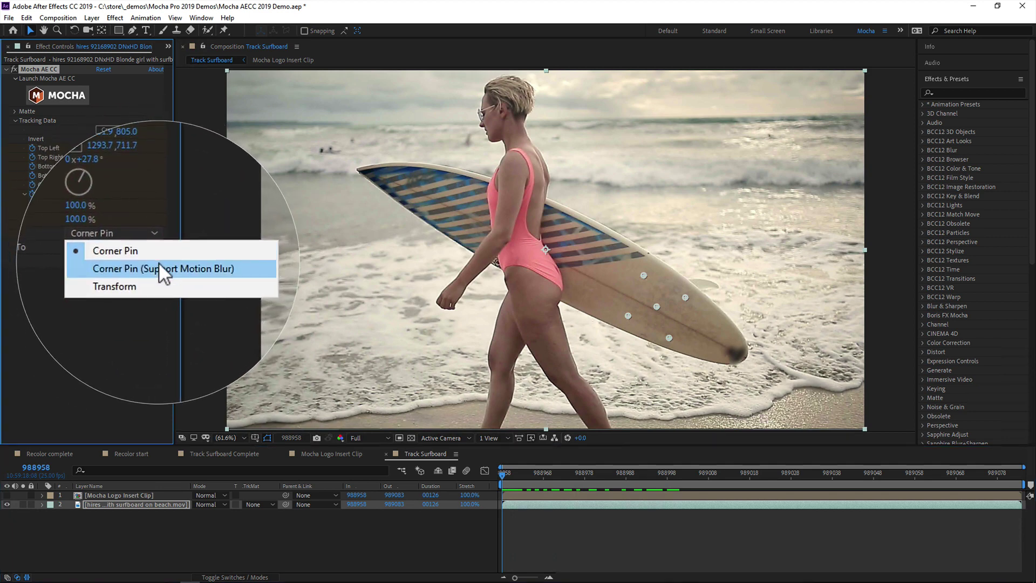
left_click(163, 267)
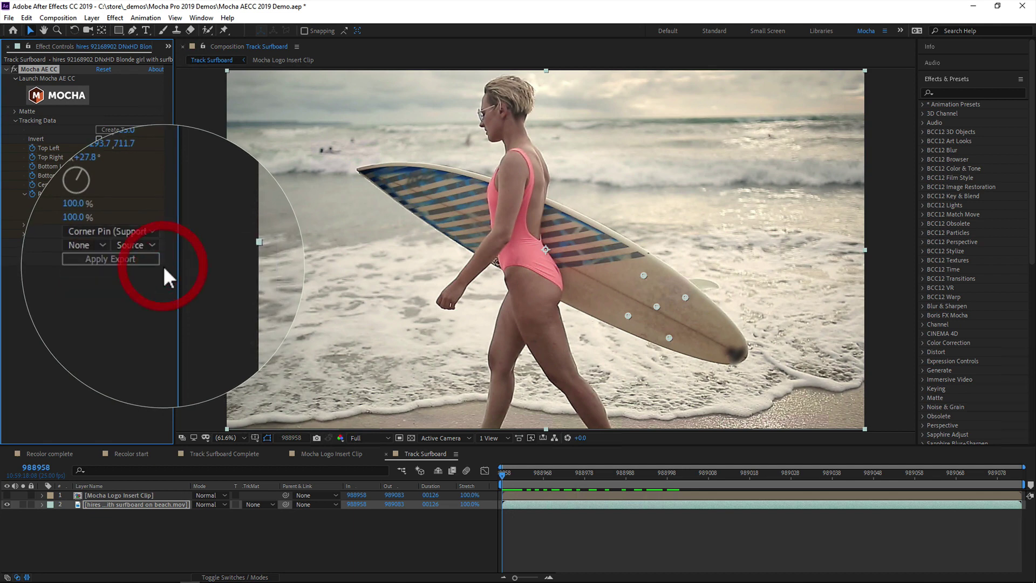
left_click(8, 494)
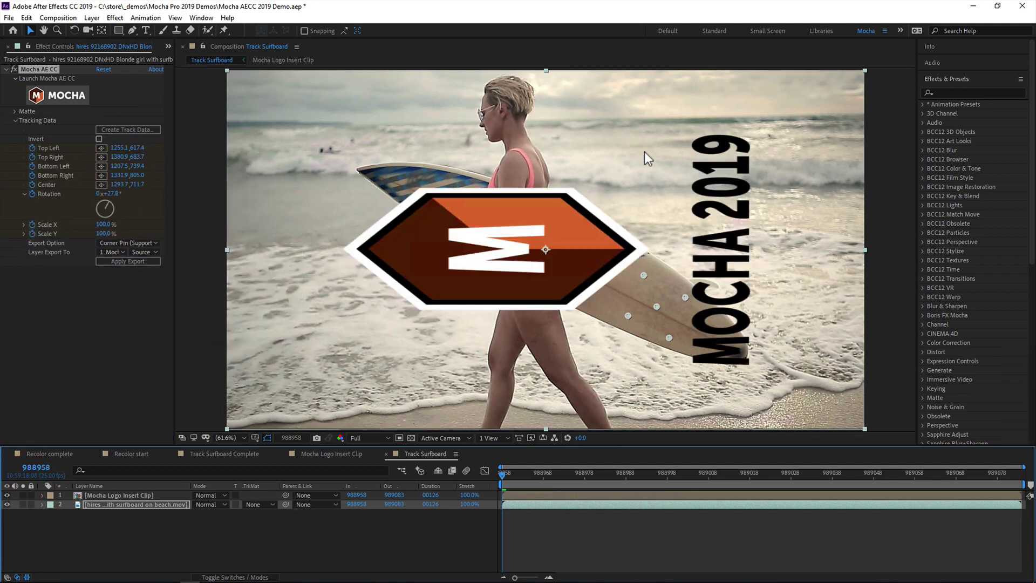
left_click(141, 261)
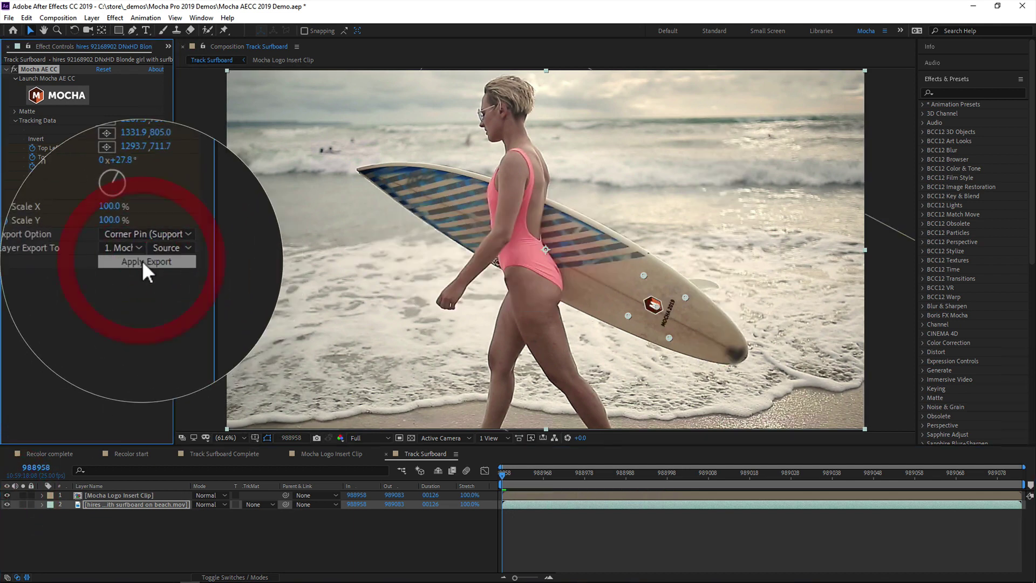
Step: Preview the pinned logo across the clip, then stop the lips track and close Mocha
key("space")
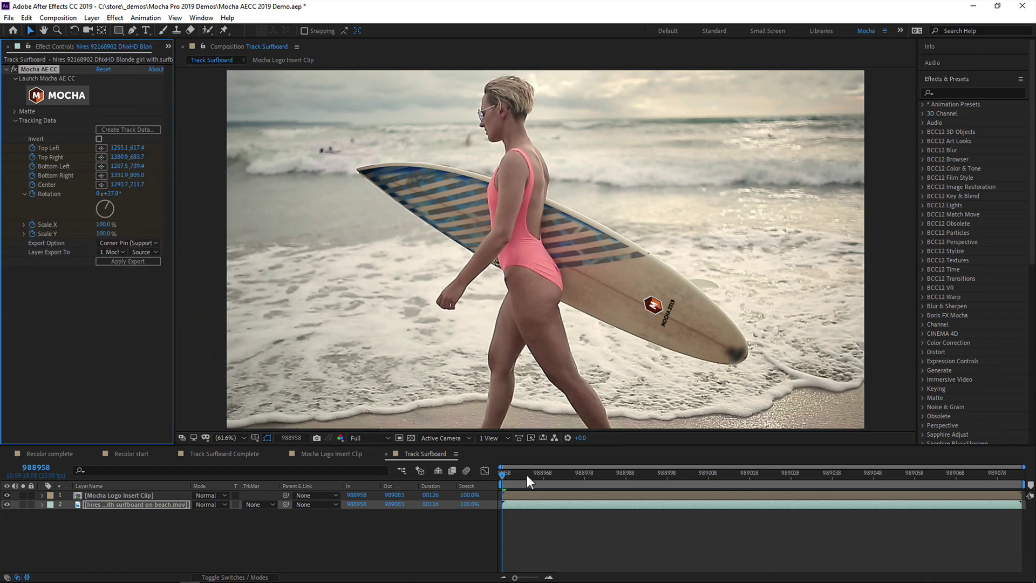
left_click_drag(502, 474, 774, 486)
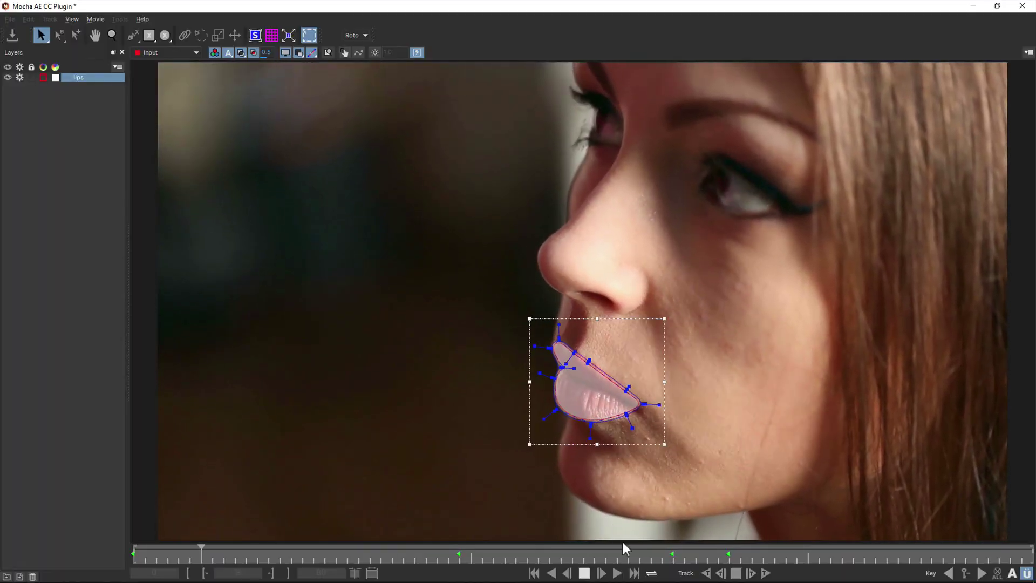
left_click(584, 573)
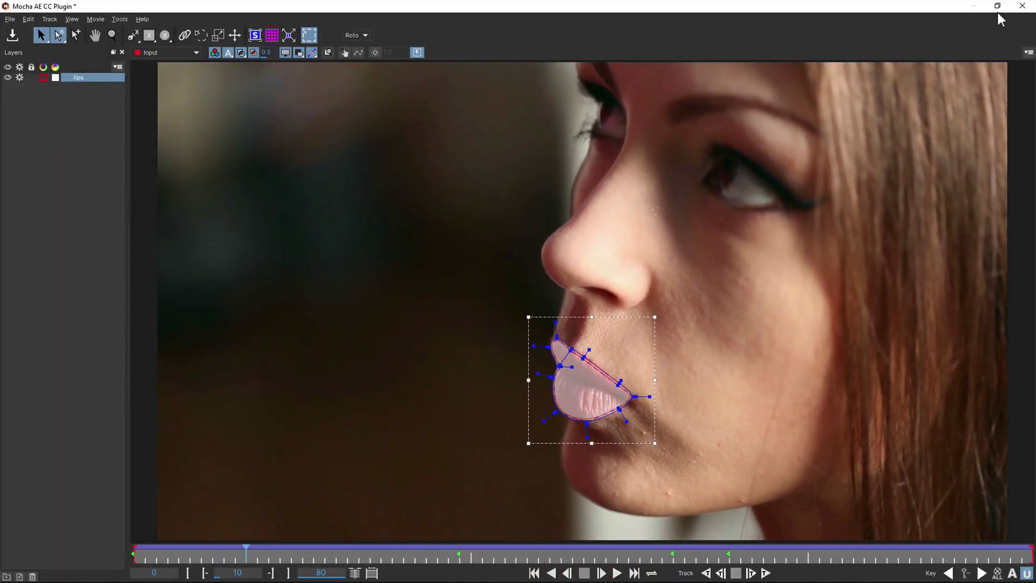
left_click(1022, 5)
Step: Save the lips track and choose the lips layer as the matte source
left_click(671, 319)
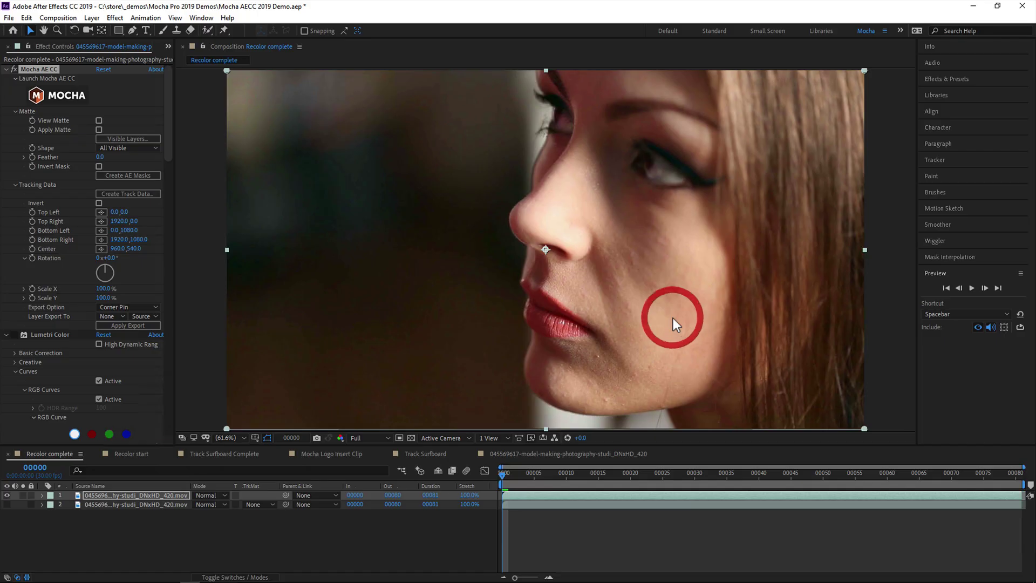
left_click(144, 139)
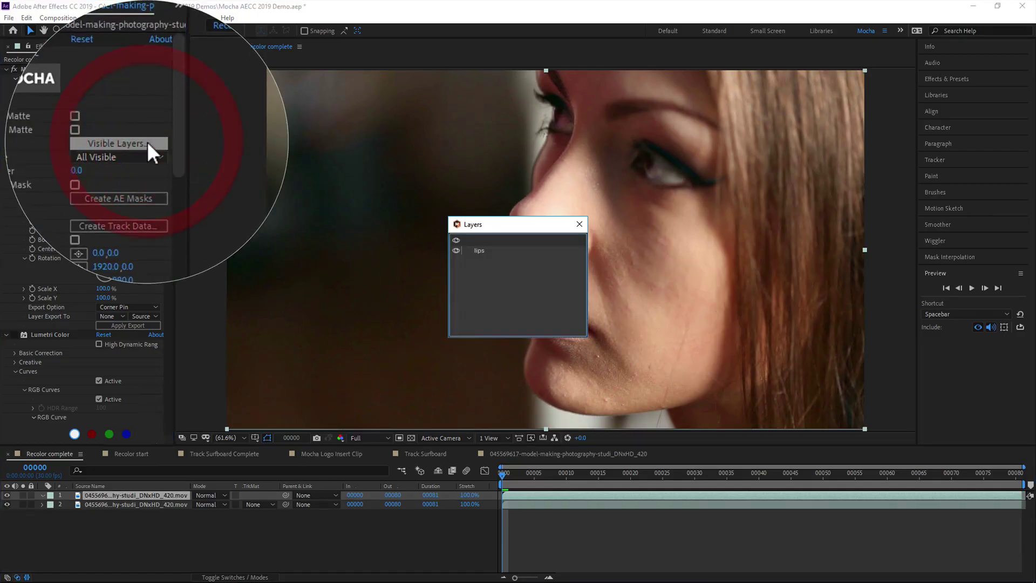
left_click(502, 253)
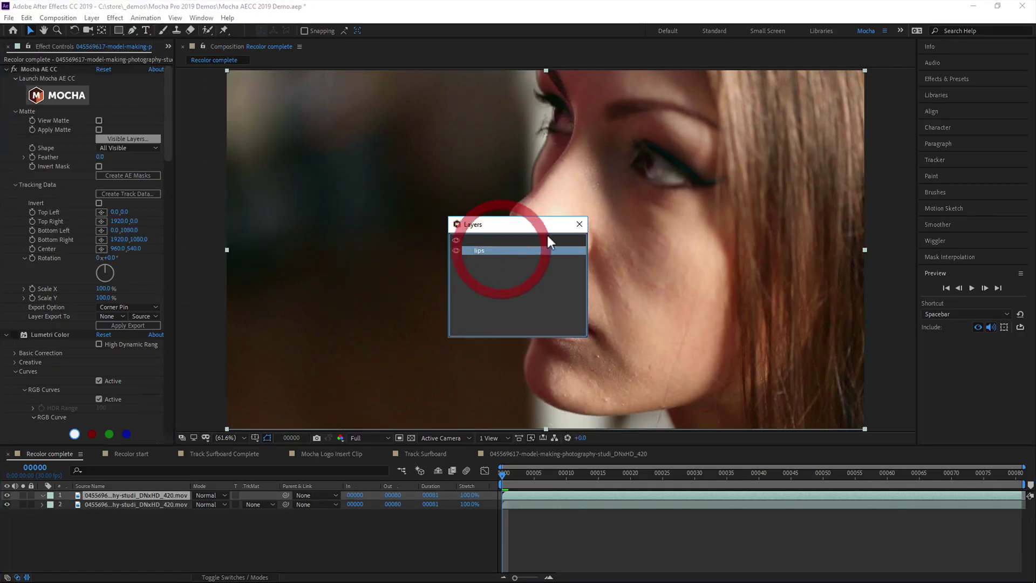
left_click(579, 224)
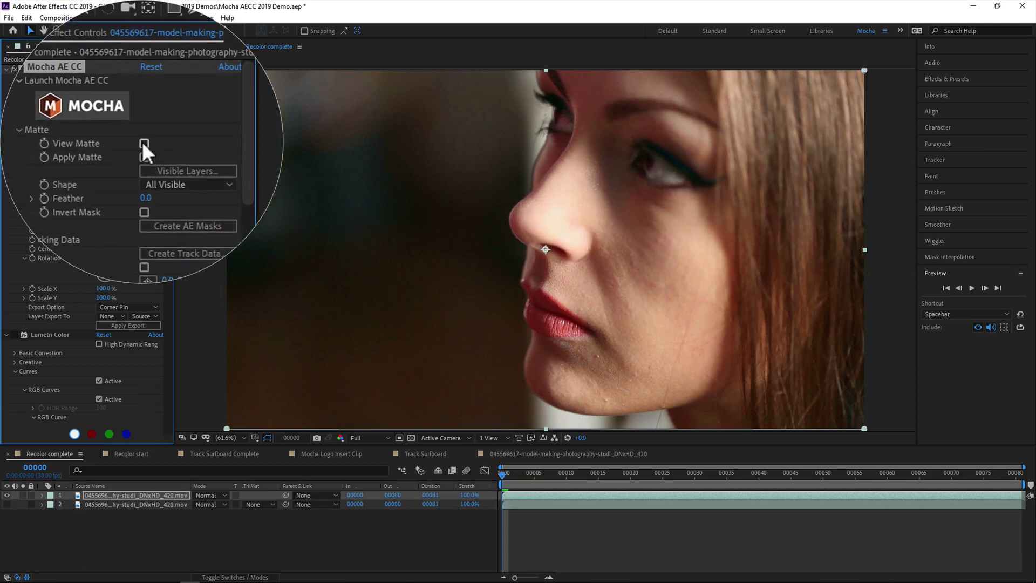
Step: Preview the lips matte in black and white, then apply it and check it across the clip
left_click(99, 120)
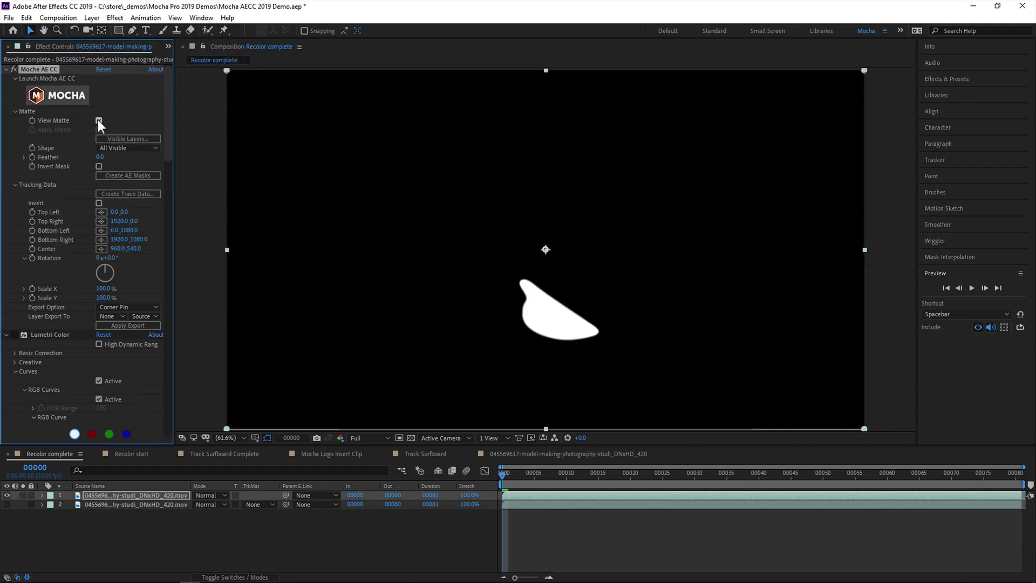
left_click(99, 120)
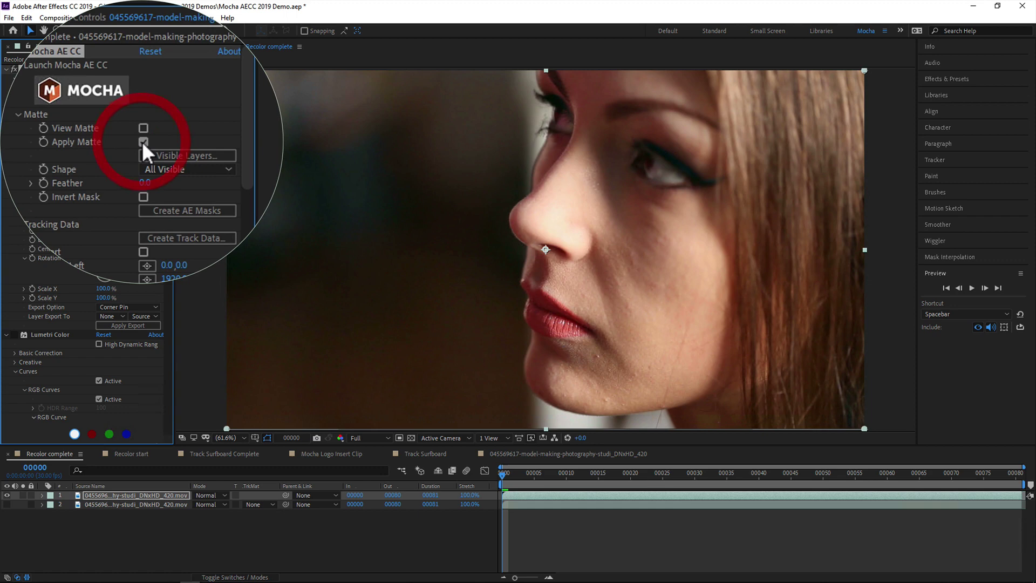
left_click(99, 130)
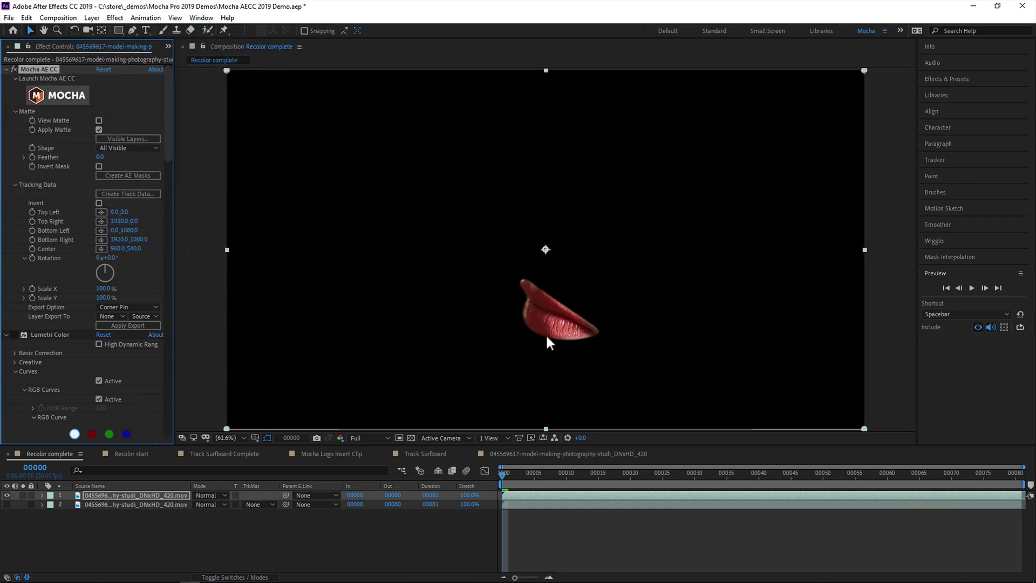
left_click_drag(522, 475, 437, 464)
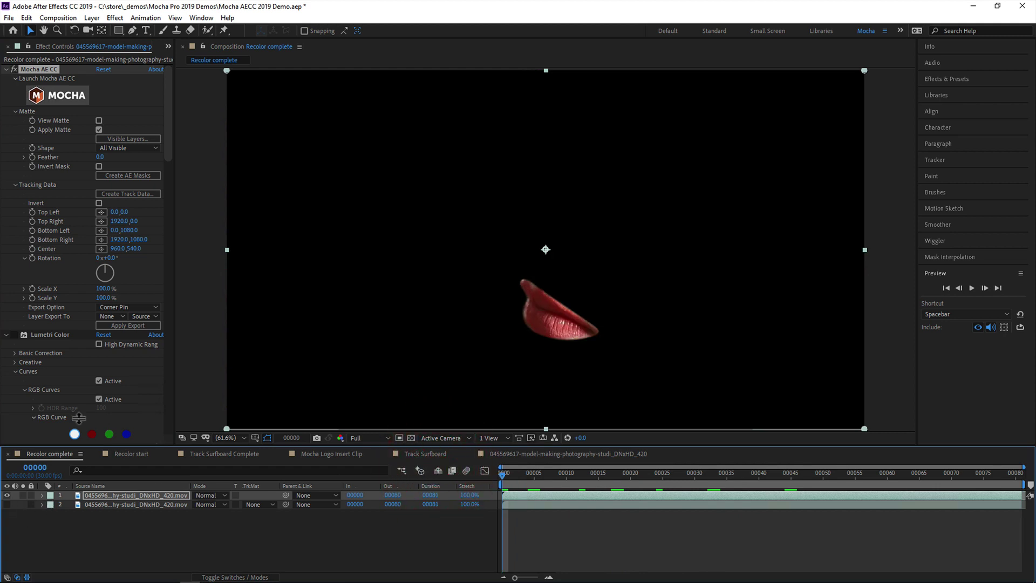
Step: Convert the lips matte into AE masks, show the face layer and enable Lumetri Color for purple lips
left_click(129, 175)
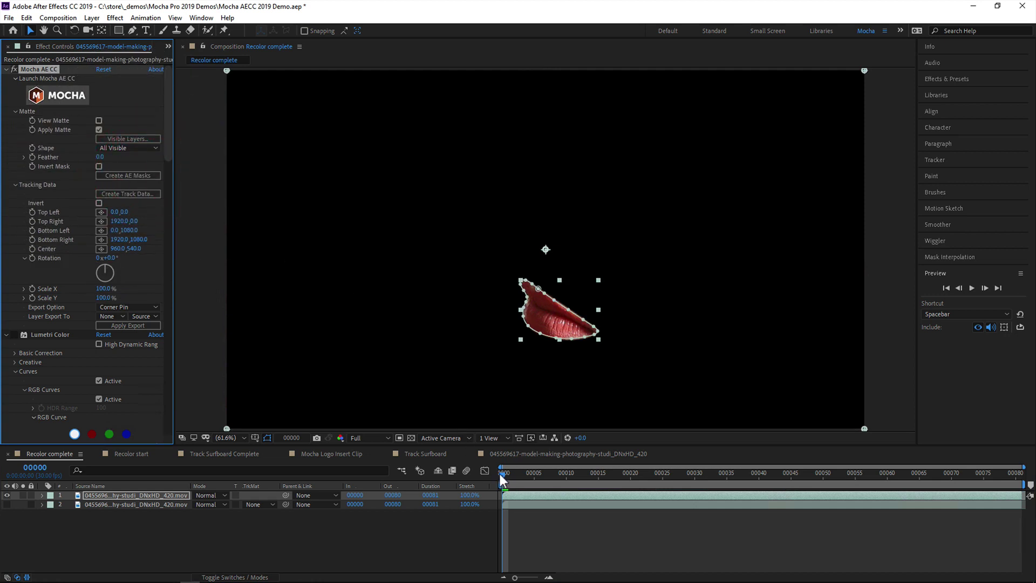
left_click_drag(500, 476, 429, 459)
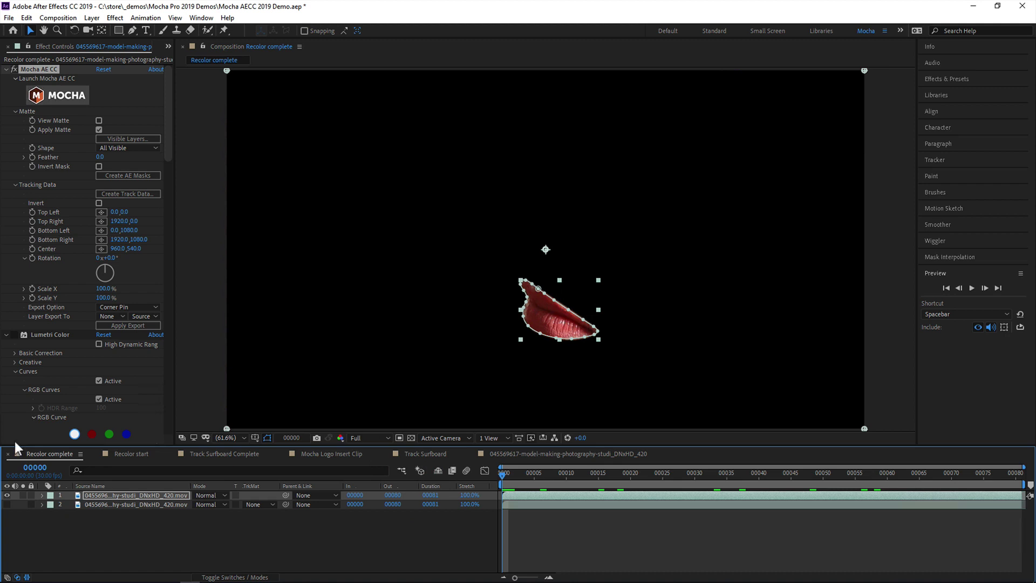
left_click(6, 504)
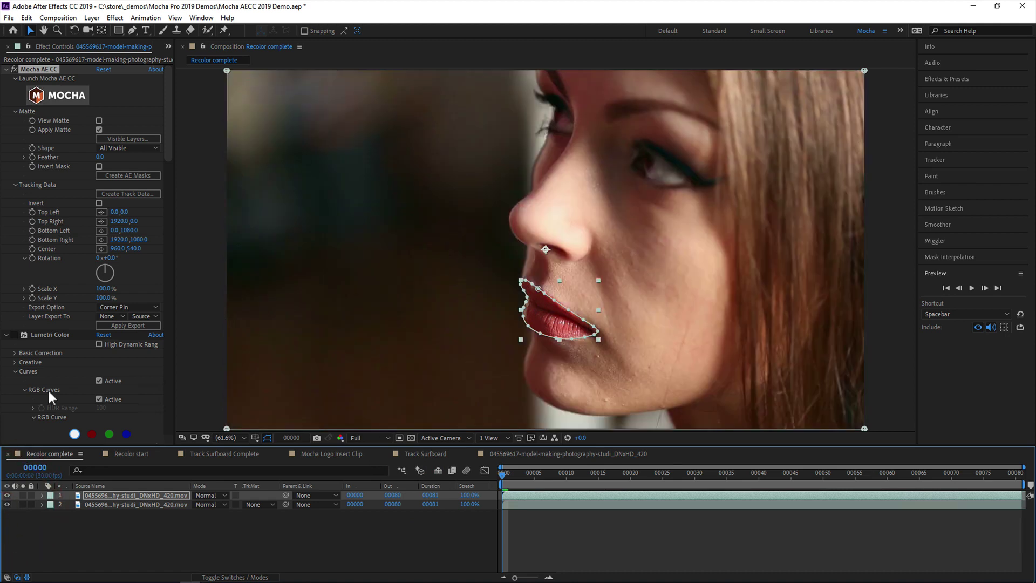
left_click(12, 334)
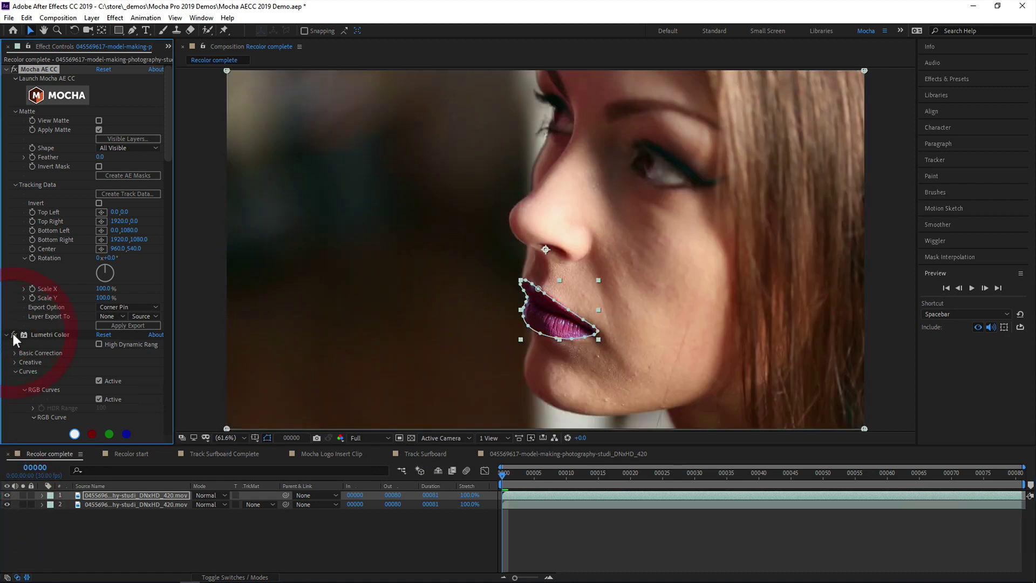
left_click(187, 526)
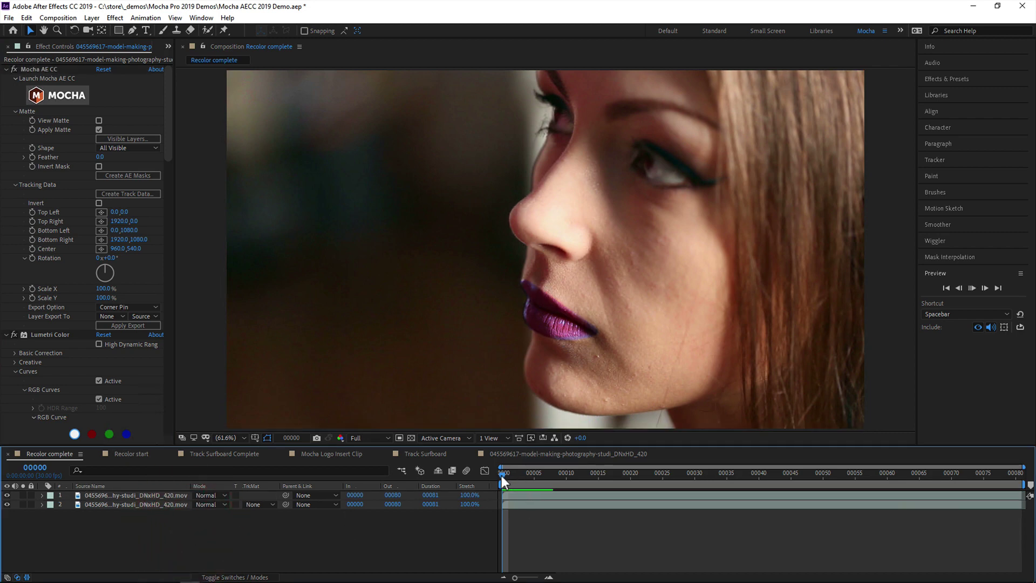
left_click_drag(501, 475, 417, 473)
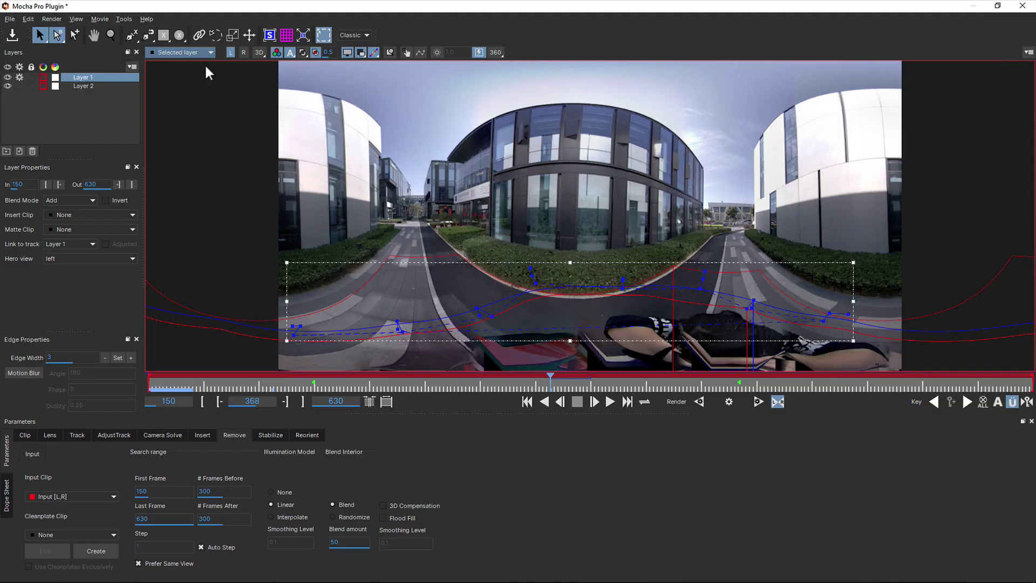
Step: Toggle between the right and left stereo views and show the matte overlay
left_click(241, 49)
left_click(230, 52)
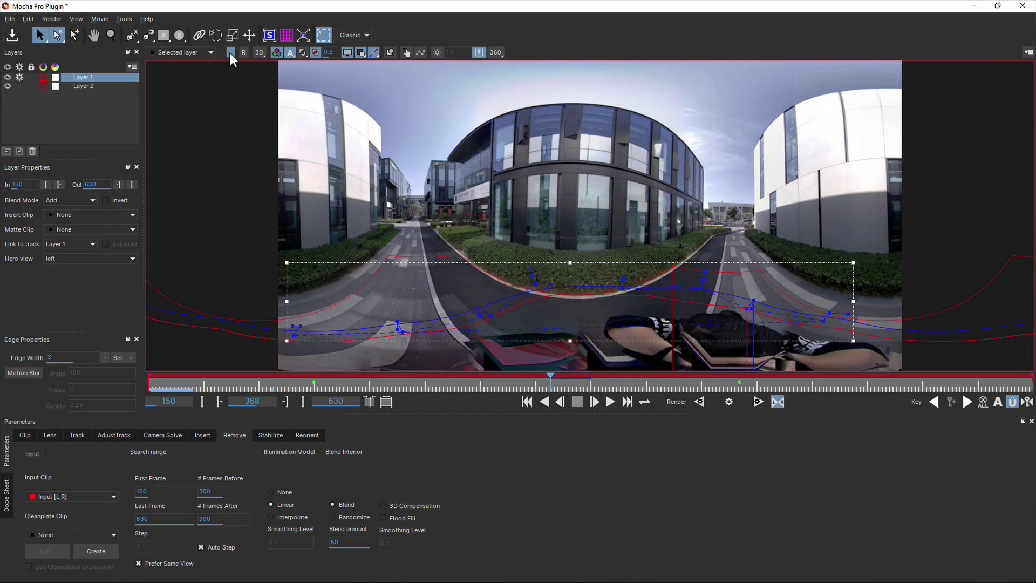
left_click(303, 52)
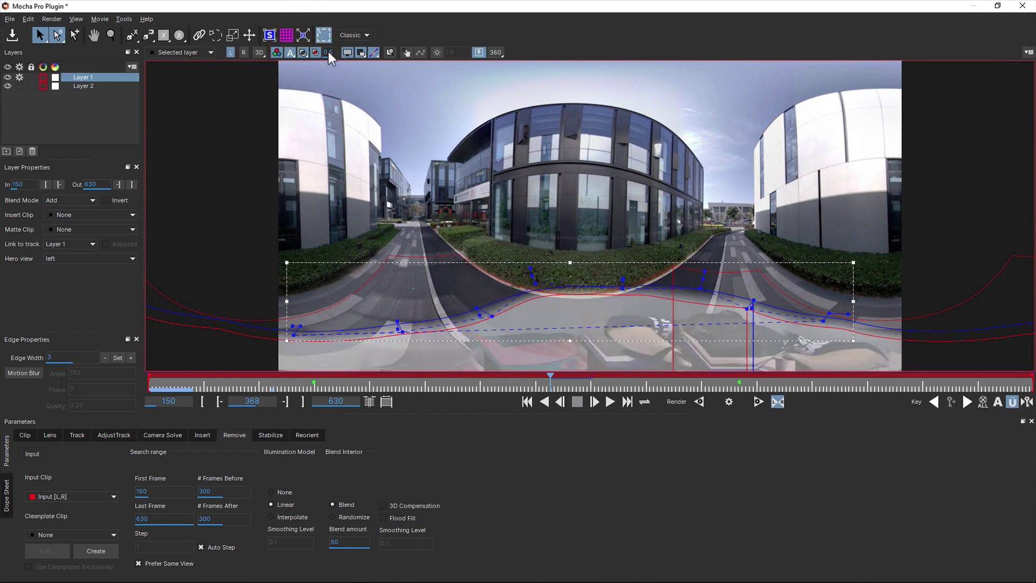
Step: Orbit the 360 spherical view, then preview the lens undistortion and horizon reorient clips
left_click(496, 51)
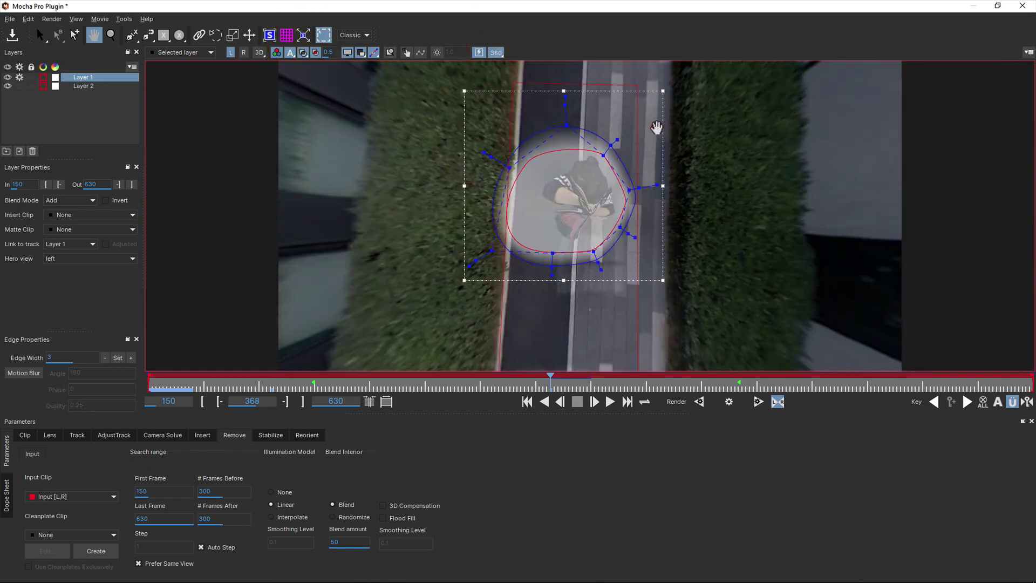
left_click_drag(659, 128, 539, 215)
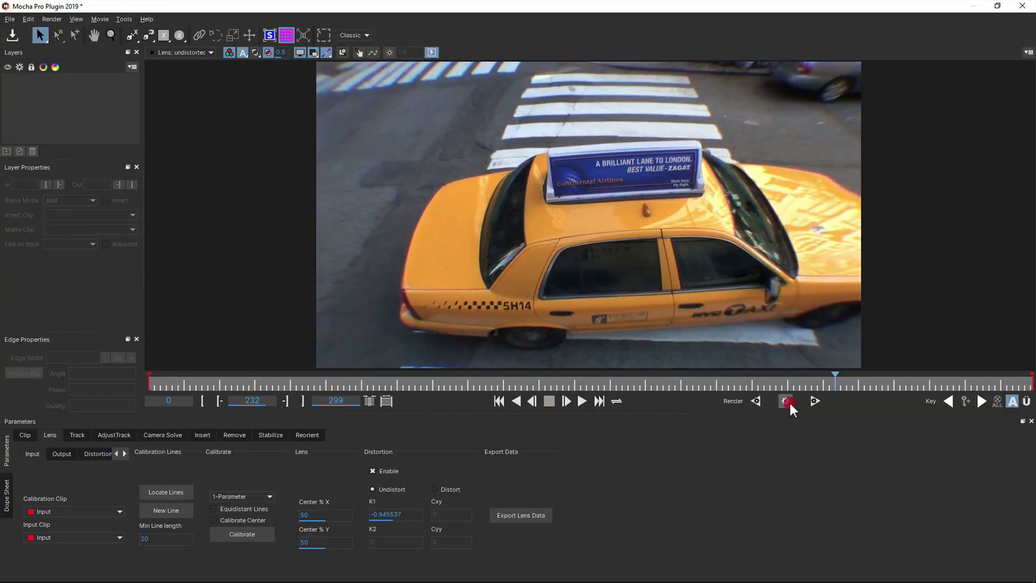
left_click(136, 511)
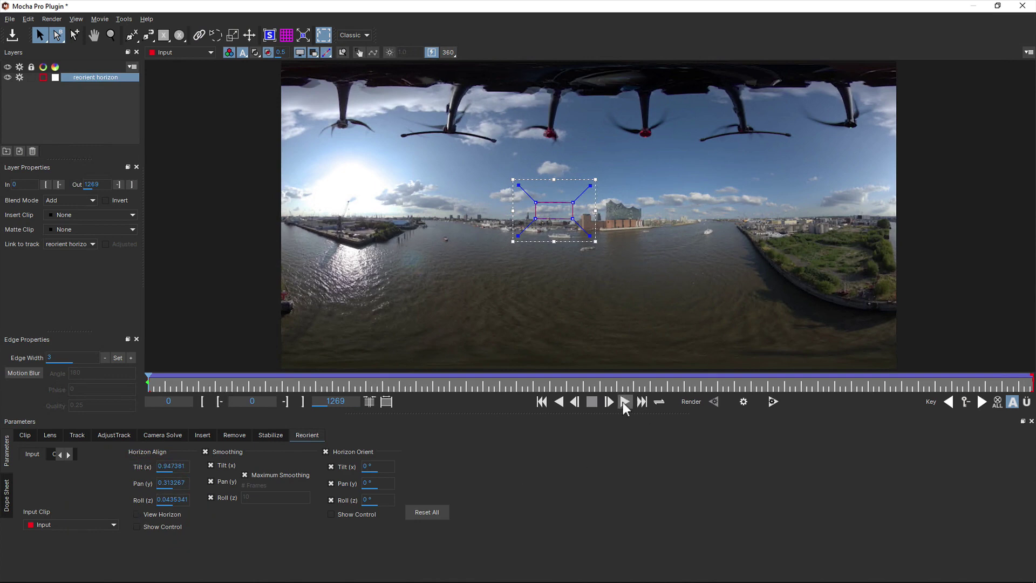
left_click(624, 402)
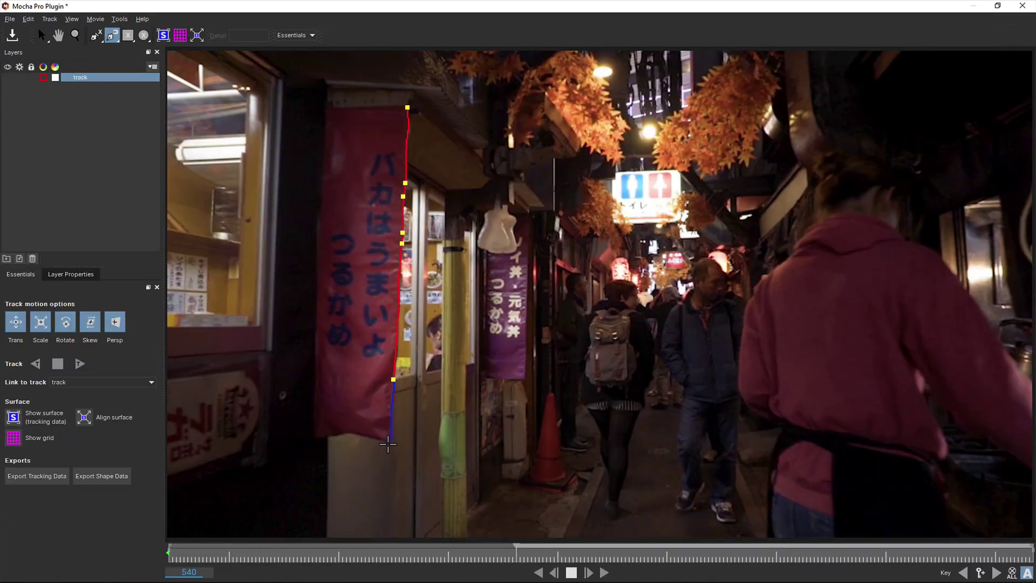
Step: Draw a closed four-point X-spline shape around the red banner and view its matte cutout alone
left_click(388, 444)
left_click(318, 436)
left_click(328, 105)
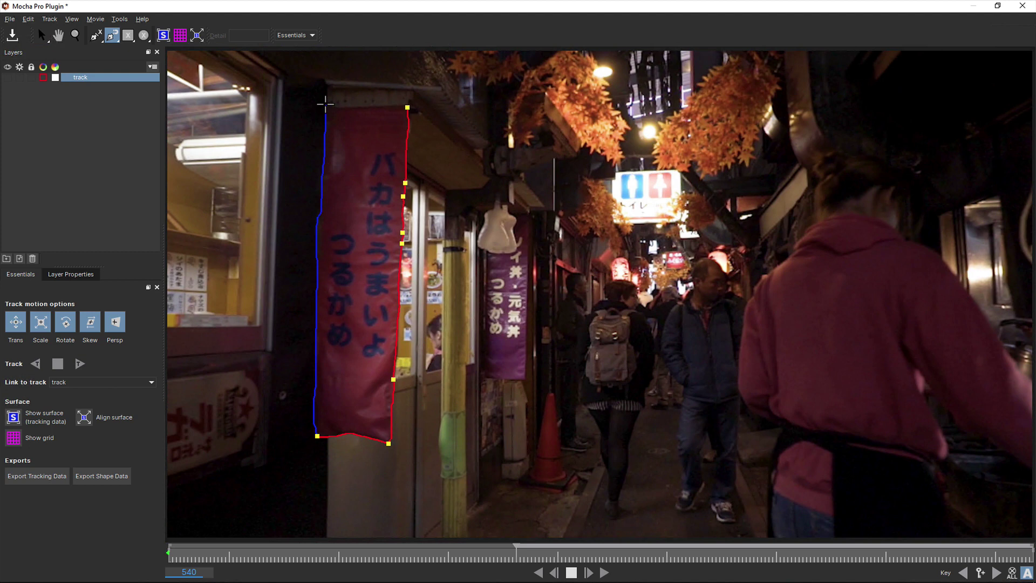
left_click(408, 107)
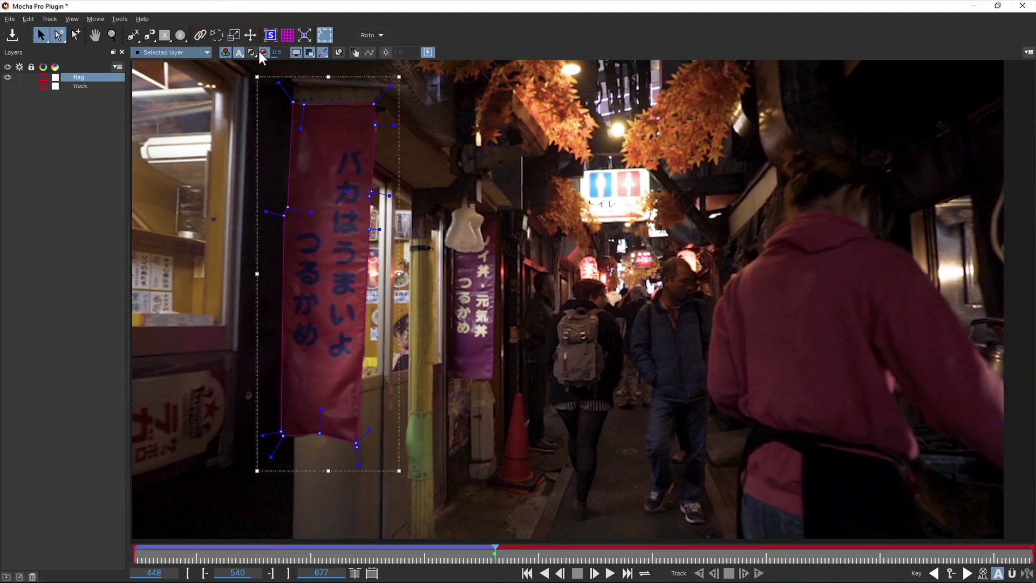
left_click(252, 52)
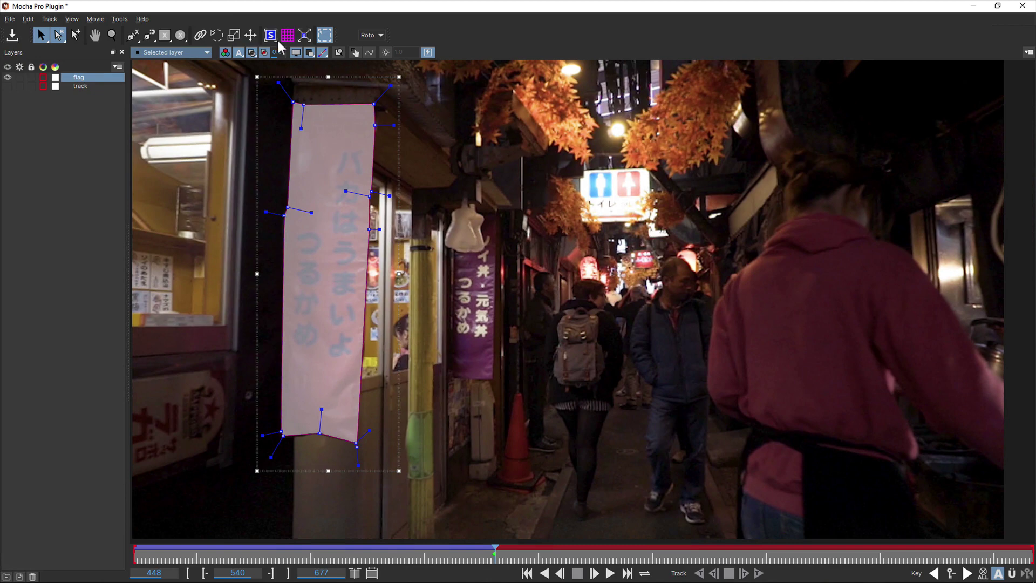
left_click(264, 52)
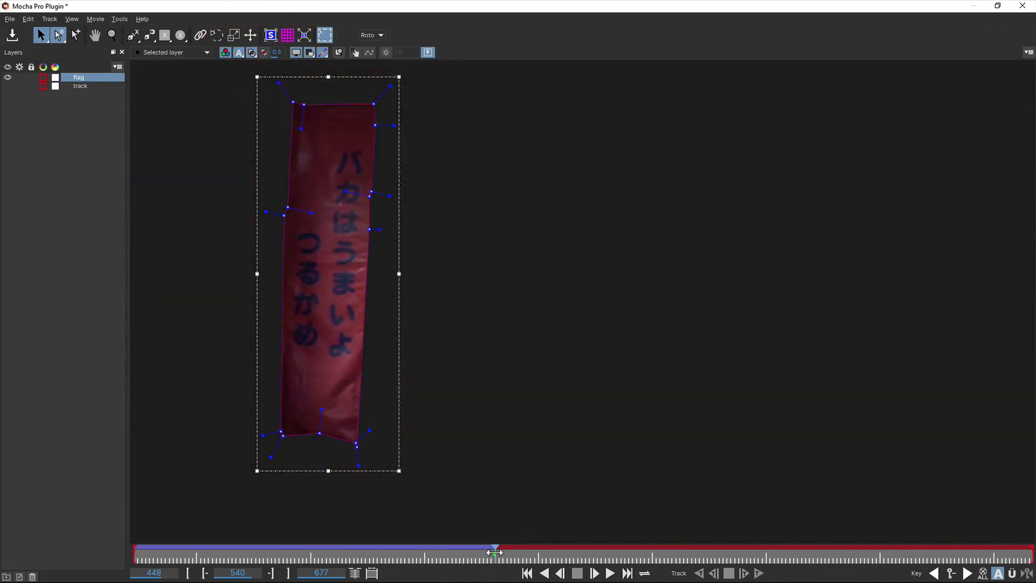